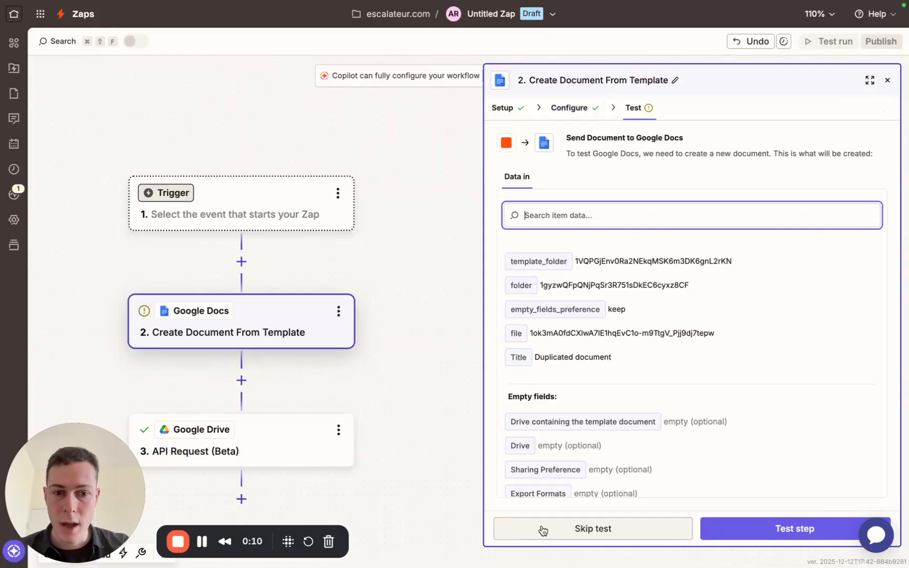
Test the Create Document From Template step and examine the response returned by Google Docs
{"action": "left_click", "coordinate": [741, 530]}
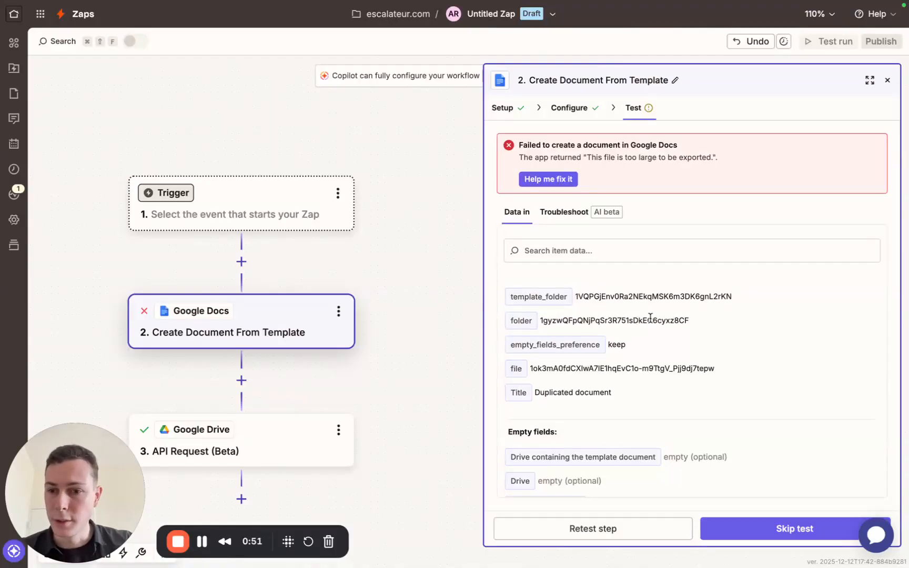
{"action": "triple_click", "coordinate": [527, 157]}
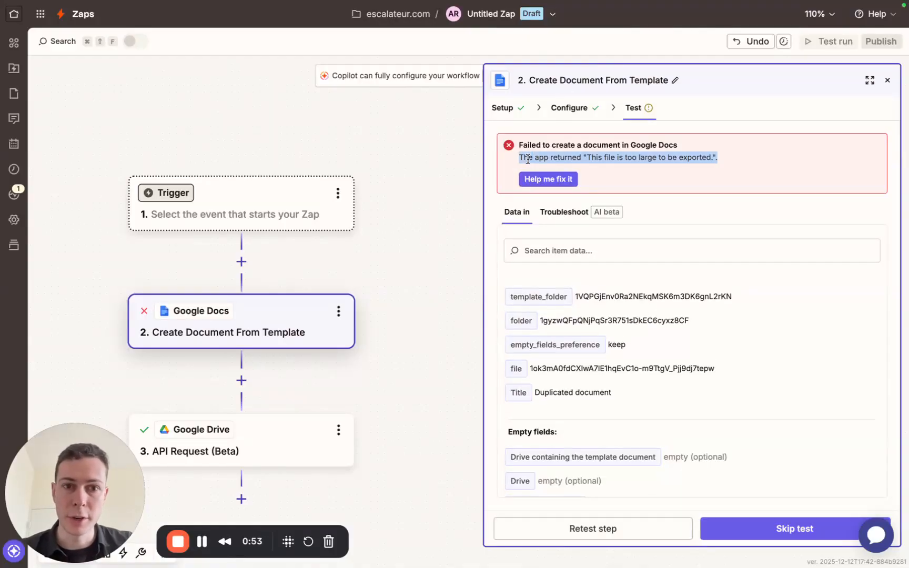
{"action": "left_click", "coordinate": [605, 156]}
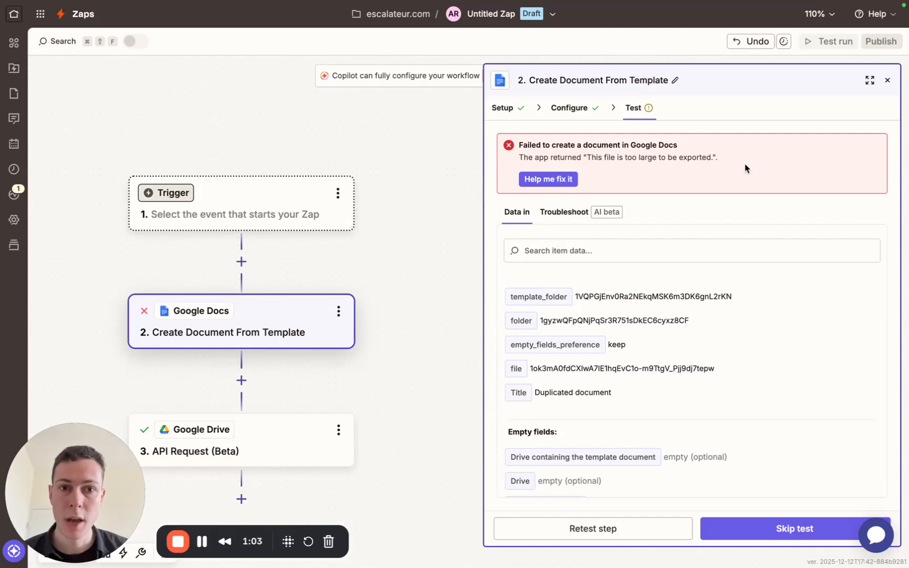
{"action": "triple_click", "coordinate": [595, 157]}
{"action": "left_click", "coordinate": [688, 157]}
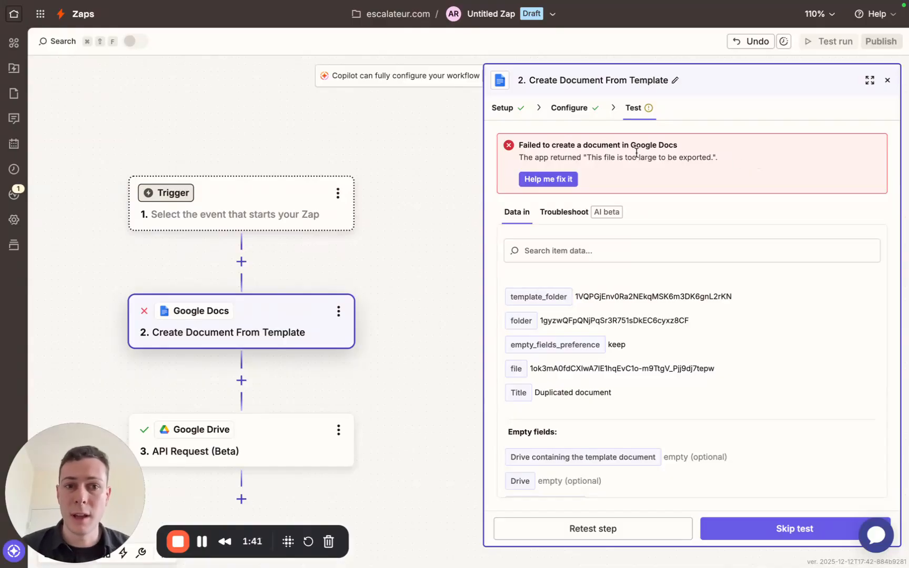
{"action": "triple_click", "coordinate": [569, 156]}
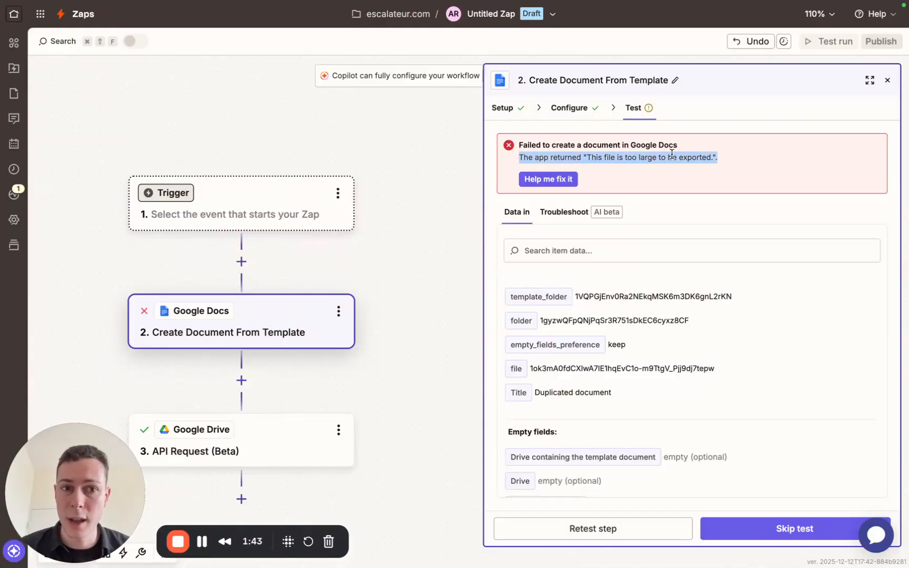
{"action": "left_click", "coordinate": [696, 157]}
{"action": "left_click_drag", "start_coordinate": [724, 159], "coordinate": [520, 153]}
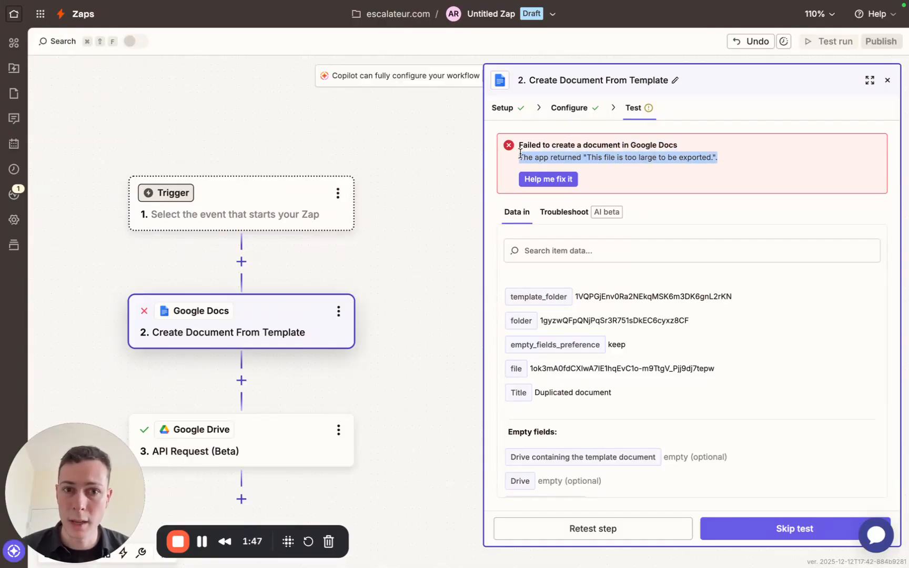
{"action": "left_click", "coordinate": [637, 157]}
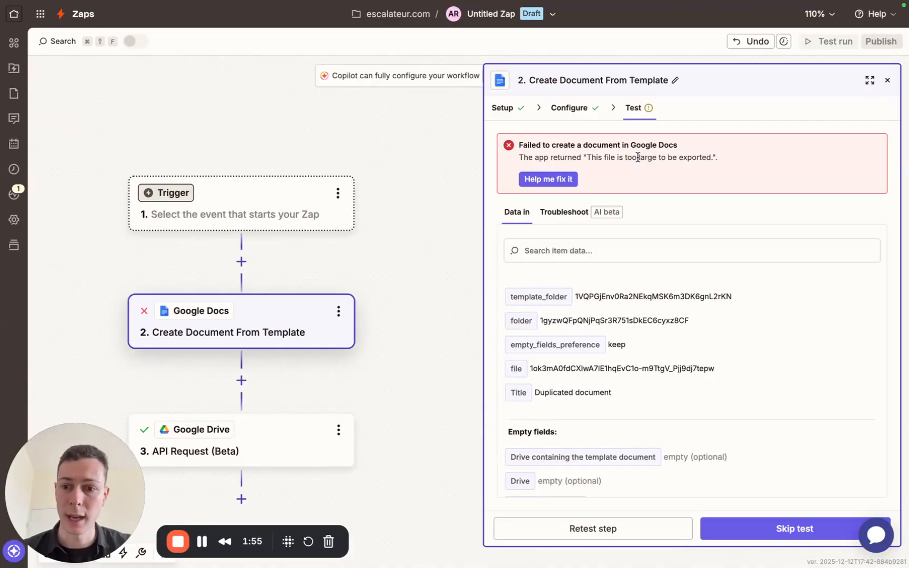
Review the configuration fields of the Create Document From Template step
{"action": "scroll", "coordinate": [436, 268], "scroll_direction": "down", "scroll_amount": 3}
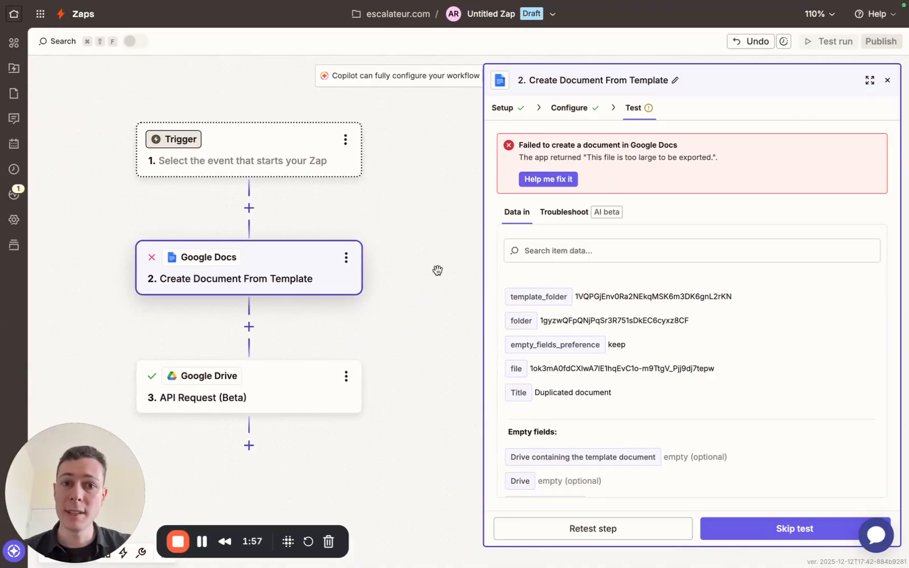
{"action": "left_click", "coordinate": [562, 112]}
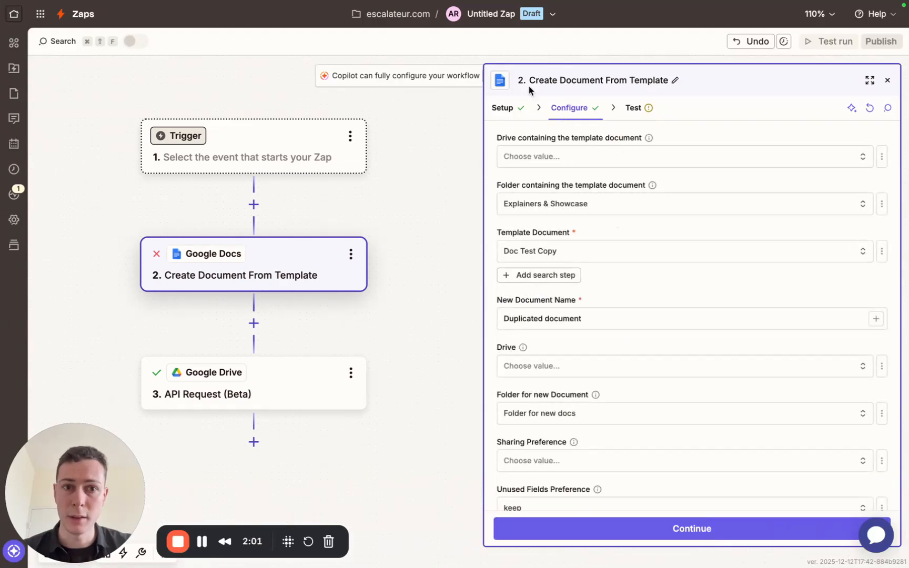
{"action": "scroll", "coordinate": [649, 268], "scroll_direction": "down", "scroll_amount": 2}
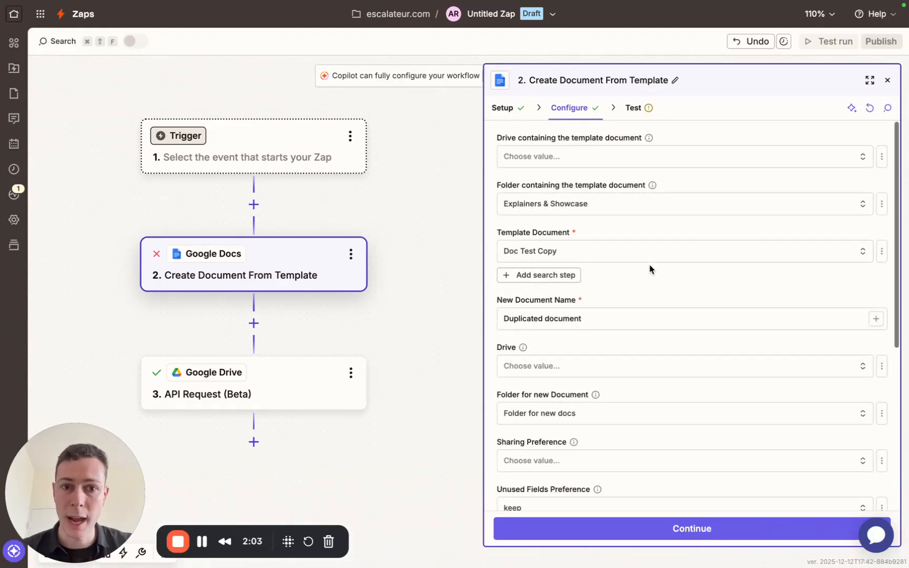
{"action": "scroll", "coordinate": [649, 267], "scroll_direction": "down", "scroll_amount": 3}
{"action": "scroll", "coordinate": [649, 268], "scroll_direction": "up", "scroll_amount": 5}
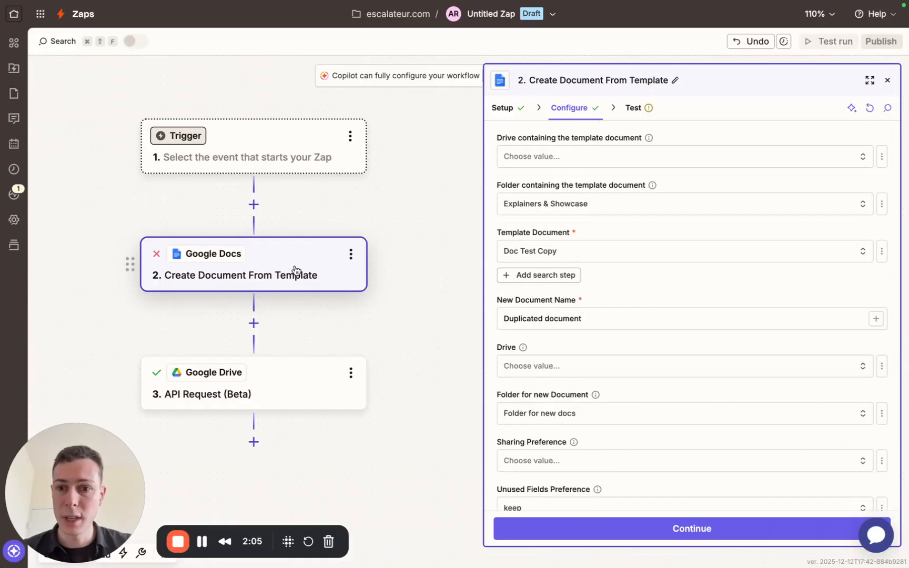
{"action": "scroll", "coordinate": [291, 349], "scroll_direction": "down", "scroll_amount": 1}
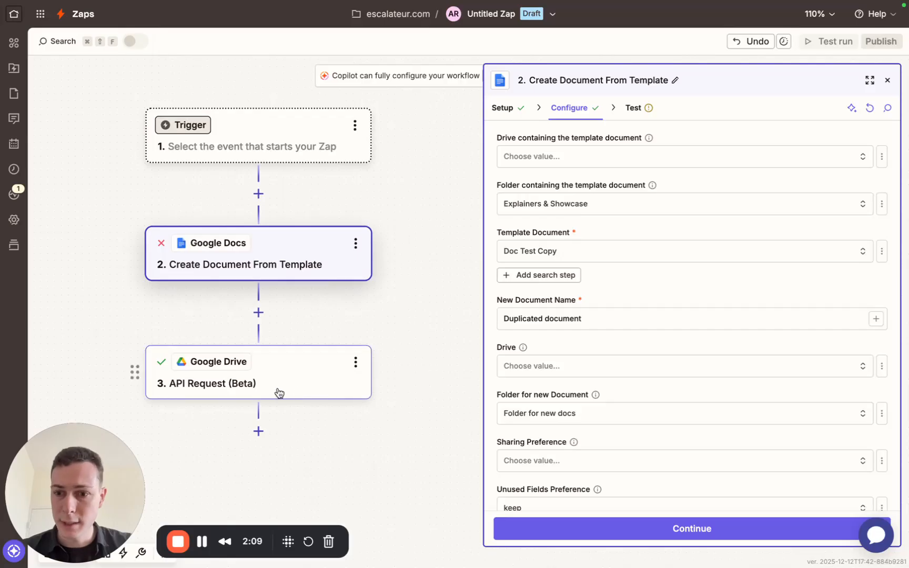
Switch to Google Drive, inspect the contents of Folder for new docs, and return to Explainers & Showcase
{"action": "left_click", "coordinate": [58, 347]}
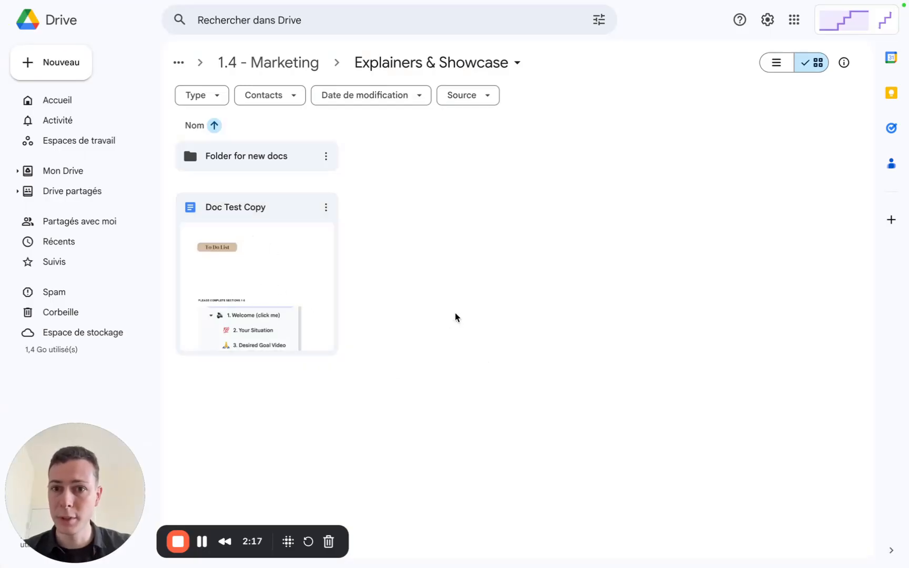
{"action": "double_click", "coordinate": [251, 169]}
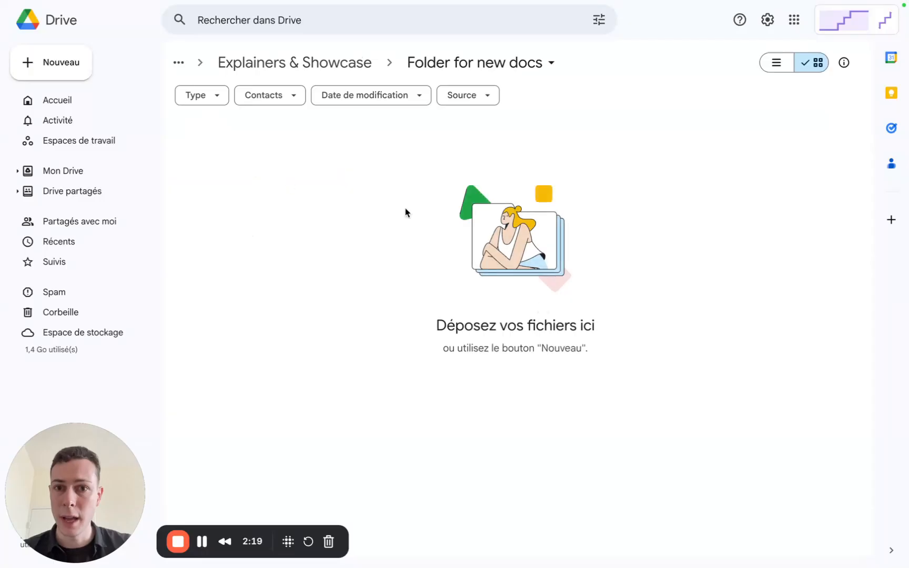
{"action": "left_click", "coordinate": [289, 72]}
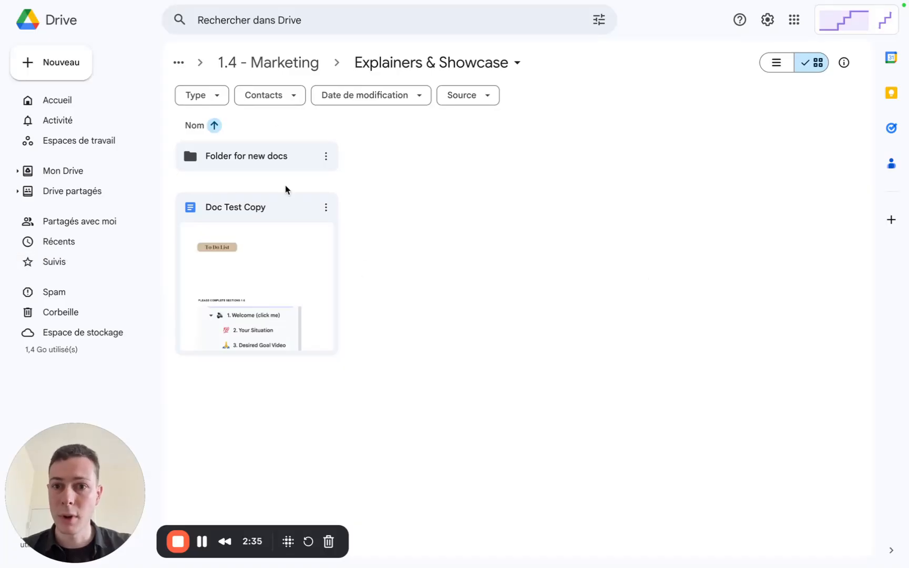
Switch back to the Zap in Zapier and look through all the Google Docs step's fields, down to the image location options
{"action": "mouse_move", "coordinate": [2, 288]}
{"action": "left_click", "coordinate": [67, 395]}
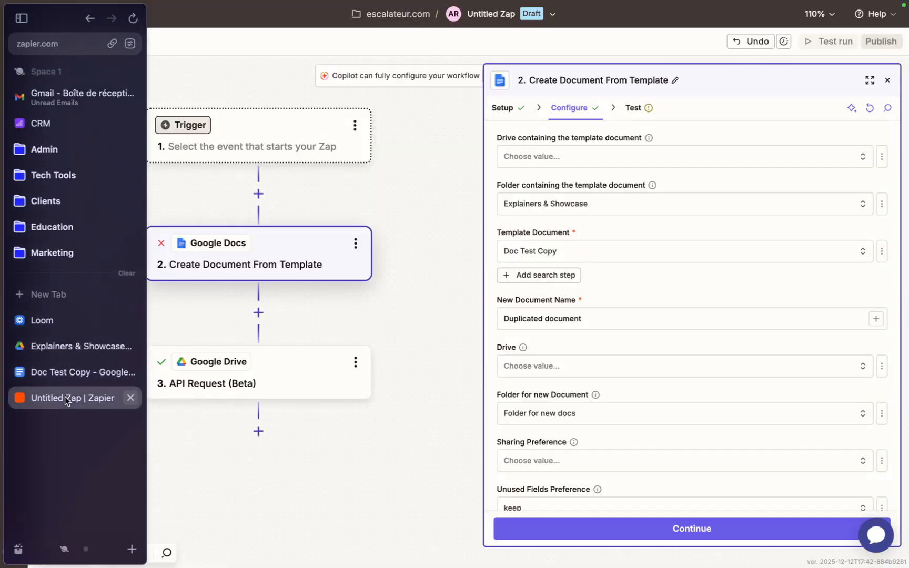
{"action": "scroll", "coordinate": [408, 378], "scroll_direction": "down", "scroll_amount": 1}
{"action": "scroll", "coordinate": [408, 377], "scroll_direction": "up", "scroll_amount": 1}
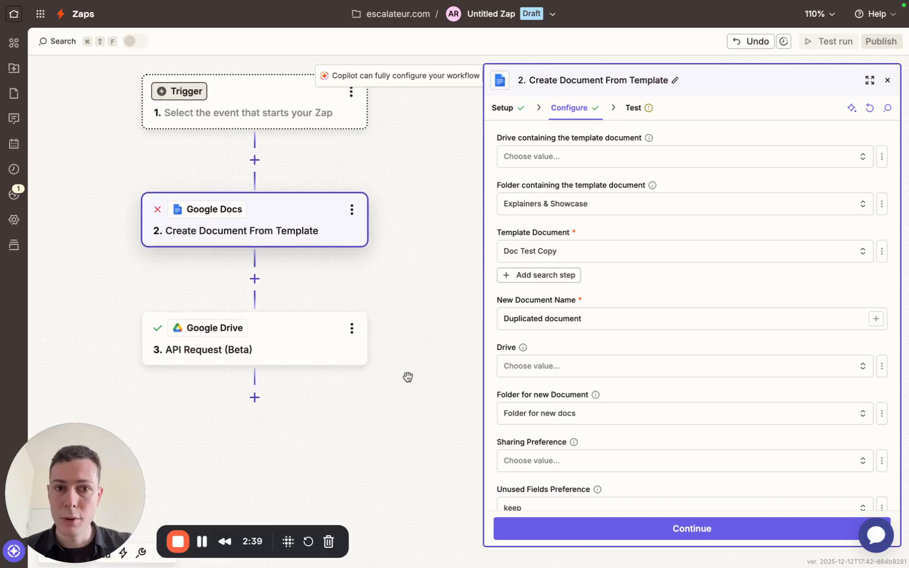
{"action": "scroll", "coordinate": [408, 377], "scroll_direction": "right", "scroll_amount": 1}
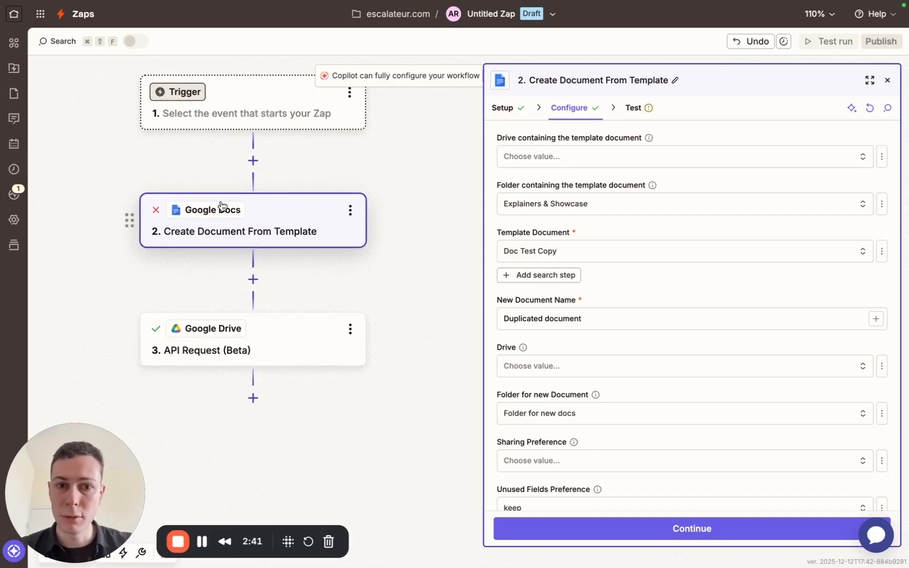
{"action": "scroll", "coordinate": [601, 359], "scroll_direction": "down", "scroll_amount": 4}
{"action": "scroll", "coordinate": [601, 359], "scroll_direction": "down", "scroll_amount": 2}
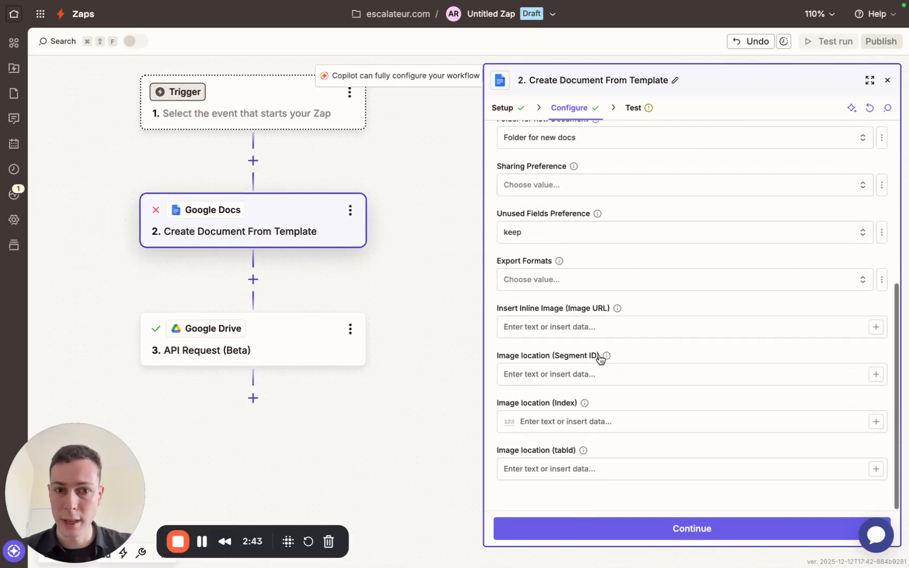
{"action": "scroll", "coordinate": [601, 359], "scroll_direction": "up", "scroll_amount": 6}
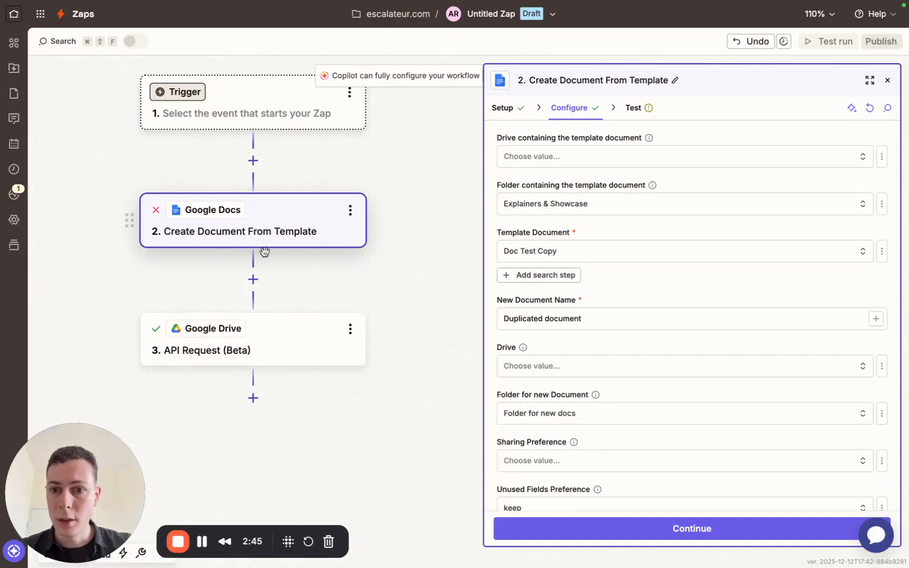
Open the Google Drive API Request step's setup and search its action events for "api", keeping API Request (Beta)
{"action": "left_click", "coordinate": [276, 342]}
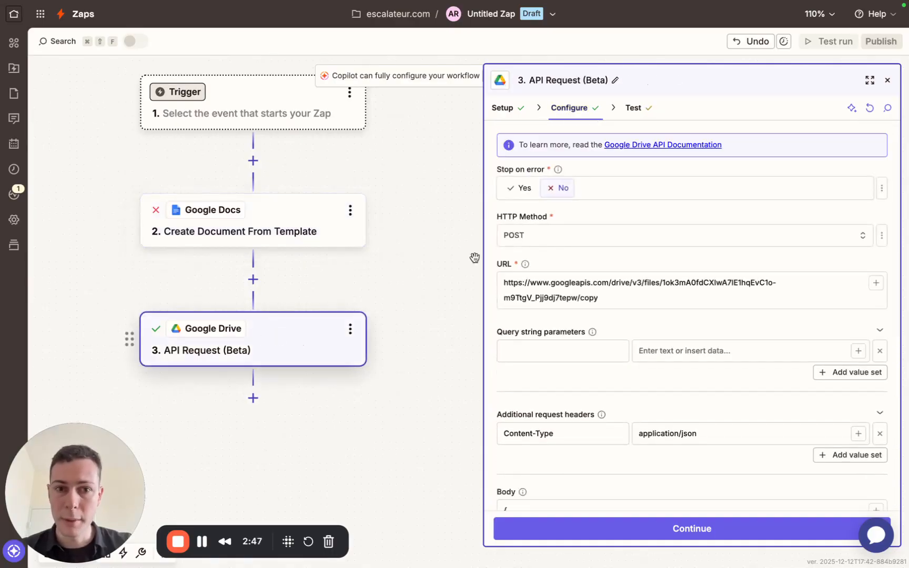
{"action": "left_click", "coordinate": [502, 104]}
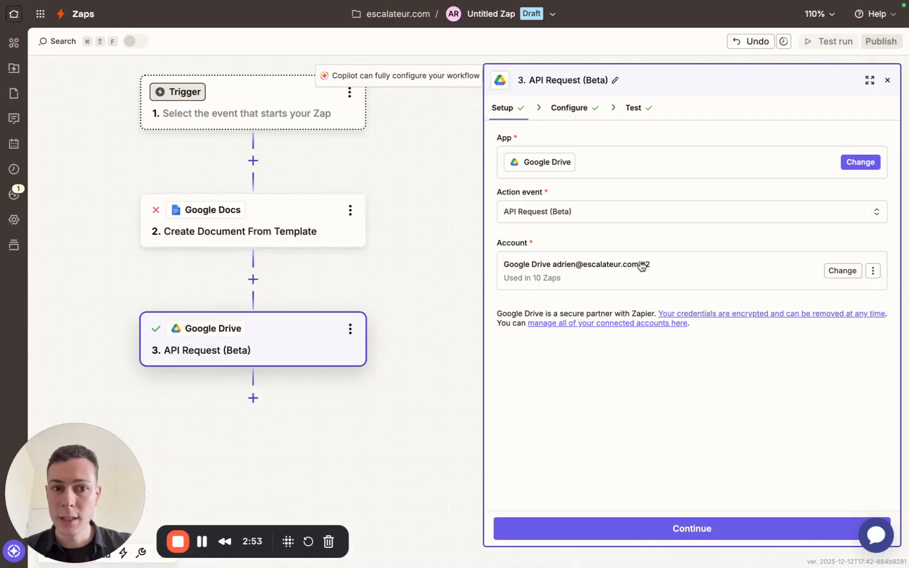
{"action": "left_click_drag", "start_coordinate": [666, 269], "coordinate": [584, 436]}
{"action": "left_click", "coordinate": [573, 337]}
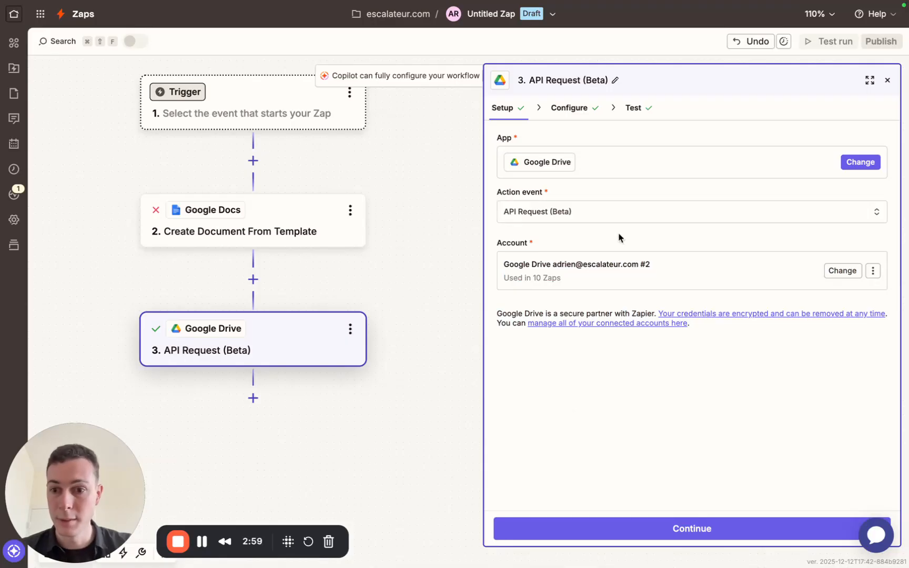
{"action": "left_click", "coordinate": [506, 212]}
{"action": "type", "text": "api"}
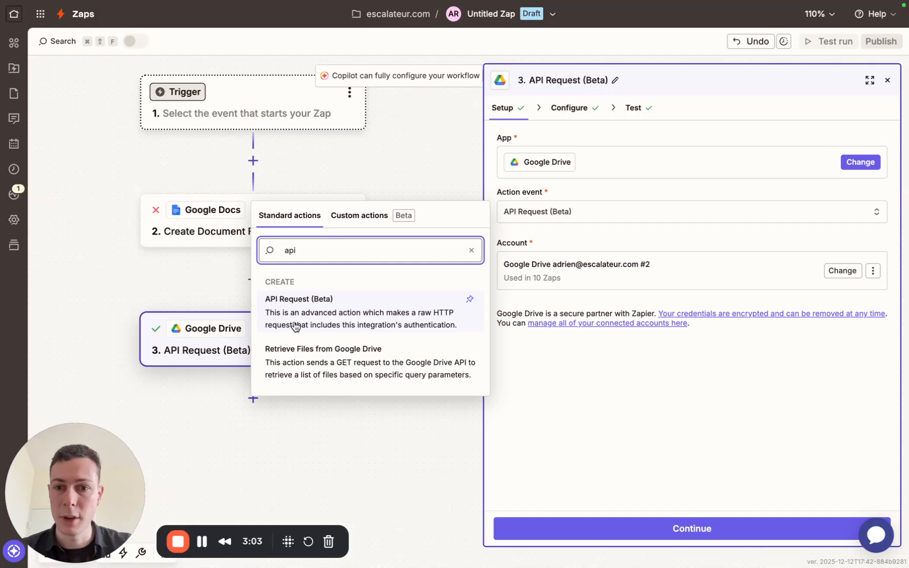
{"action": "left_click", "coordinate": [559, 360]}
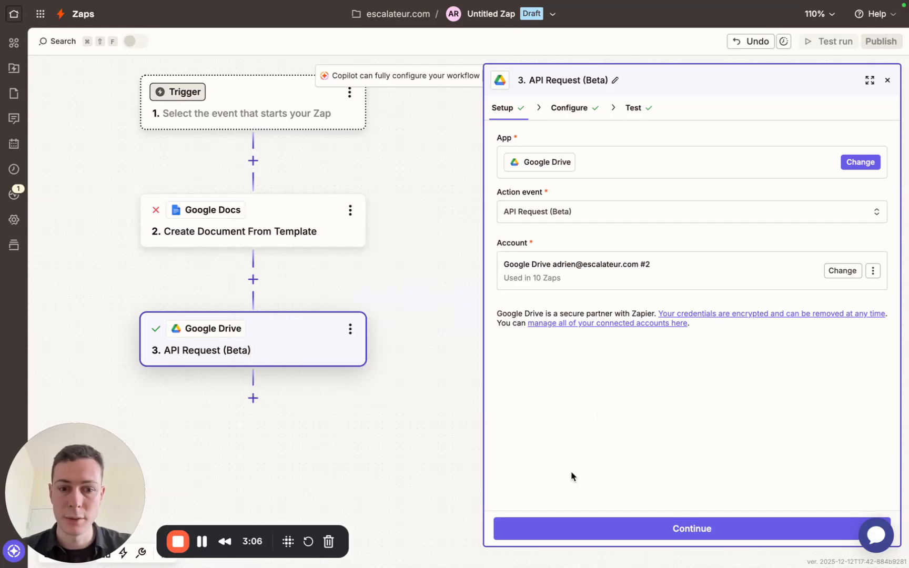
Continue to the API Request step's configuration and check the available HTTP method options, keeping POST
{"action": "left_click", "coordinate": [559, 529]}
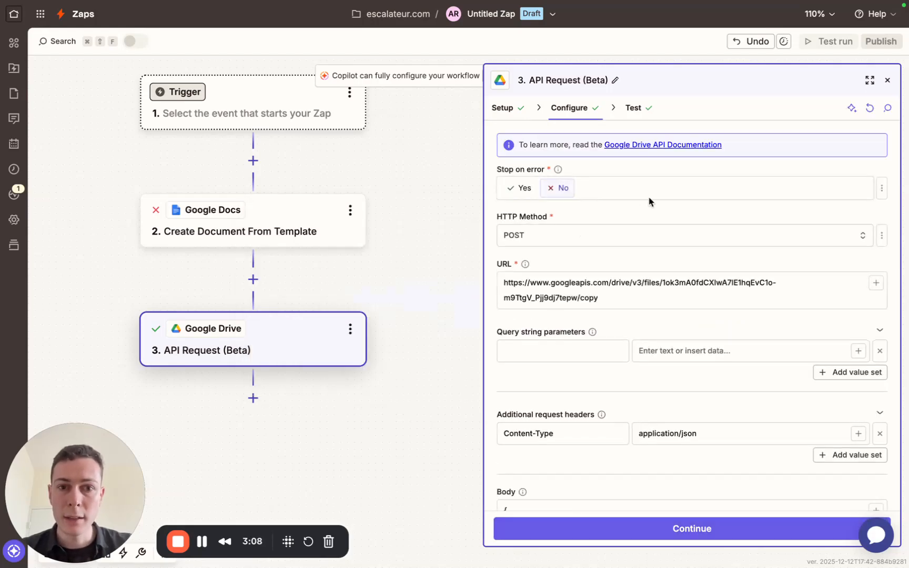
{"action": "scroll", "coordinate": [650, 199], "scroll_direction": "down", "scroll_amount": 1}
{"action": "scroll", "coordinate": [649, 199], "scroll_direction": "up", "scroll_amount": 1}
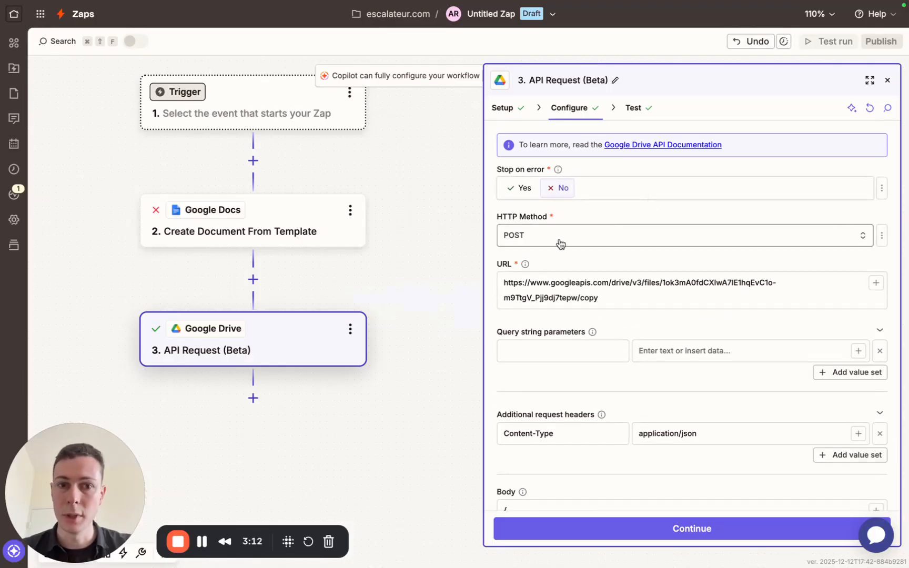
{"action": "left_click", "coordinate": [626, 235]}
{"action": "left_click", "coordinate": [360, 335]}
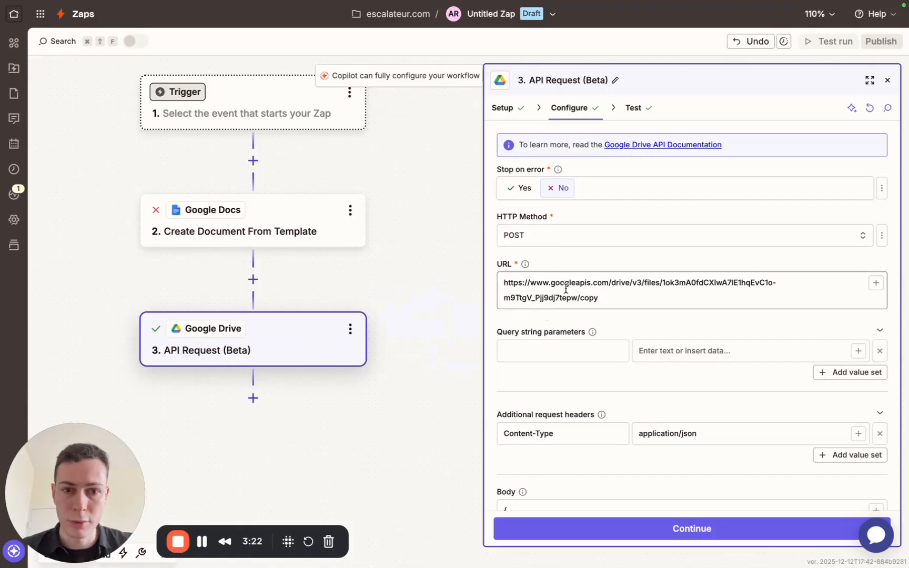
Remove the file ID between files/ and /copy from the API Request step's URL
{"action": "double_click", "coordinate": [531, 299]}
{"action": "key", "text": "BackSpace"}
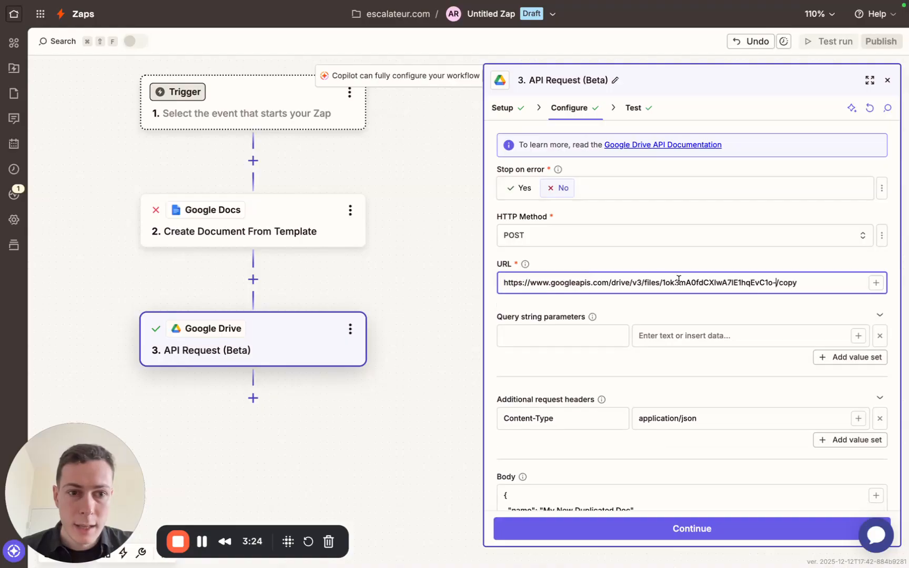
{"action": "left_click_drag", "start_coordinate": [777, 283], "coordinate": [662, 283]}
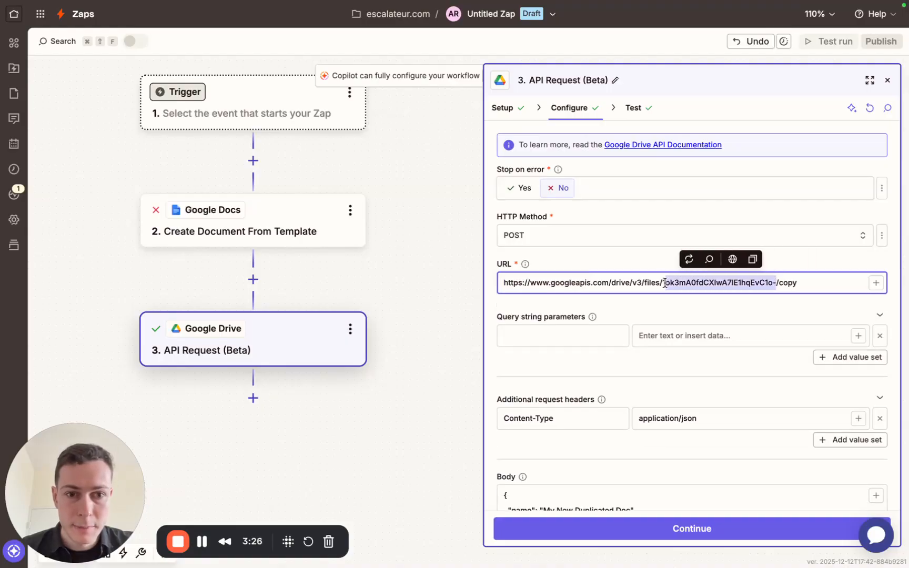
{"action": "key", "text": "BackSpace"}
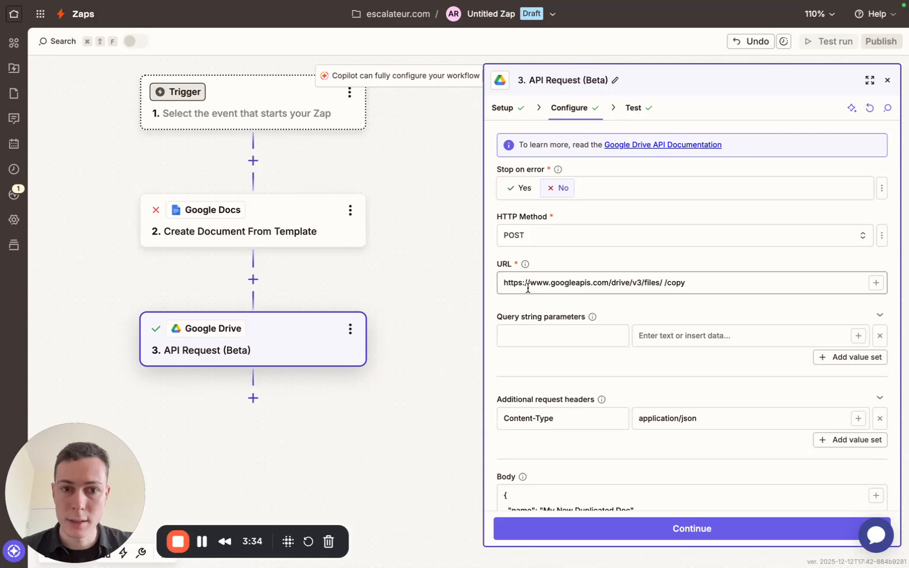
Insert the placeholder {yourfileid} between files/ and /copy in the API Request step's URL
{"action": "left_click_drag", "start_coordinate": [529, 283], "coordinate": [624, 295]}
{"action": "left_click", "coordinate": [626, 296]}
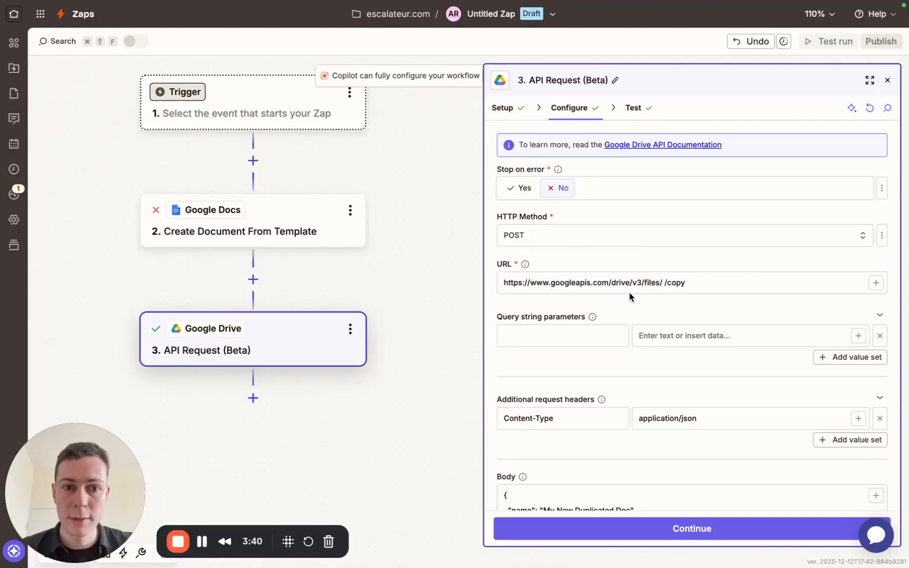
{"action": "left_click", "coordinate": [659, 284]}
{"action": "left_click", "coordinate": [663, 282]}
{"action": "type", "text": "{your"}
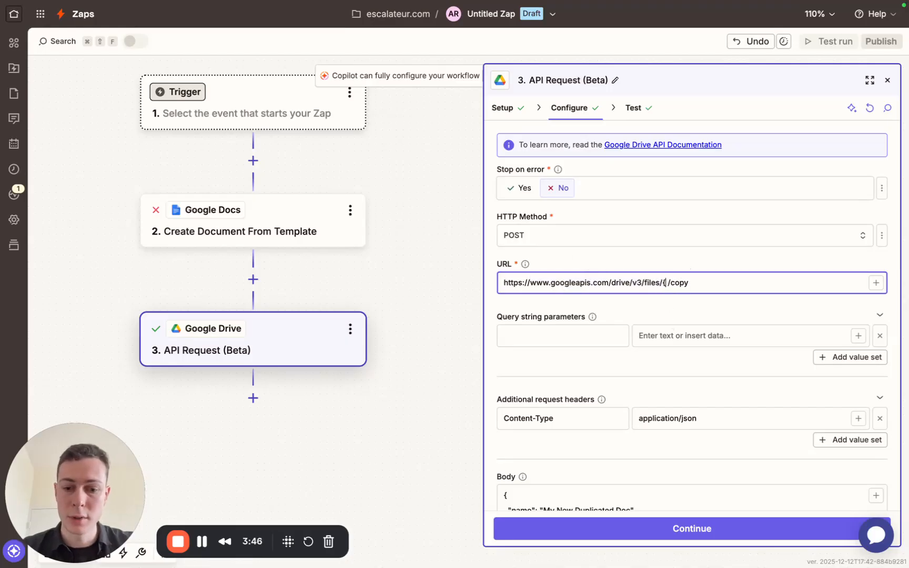
{"action": "type", "text": "file"}
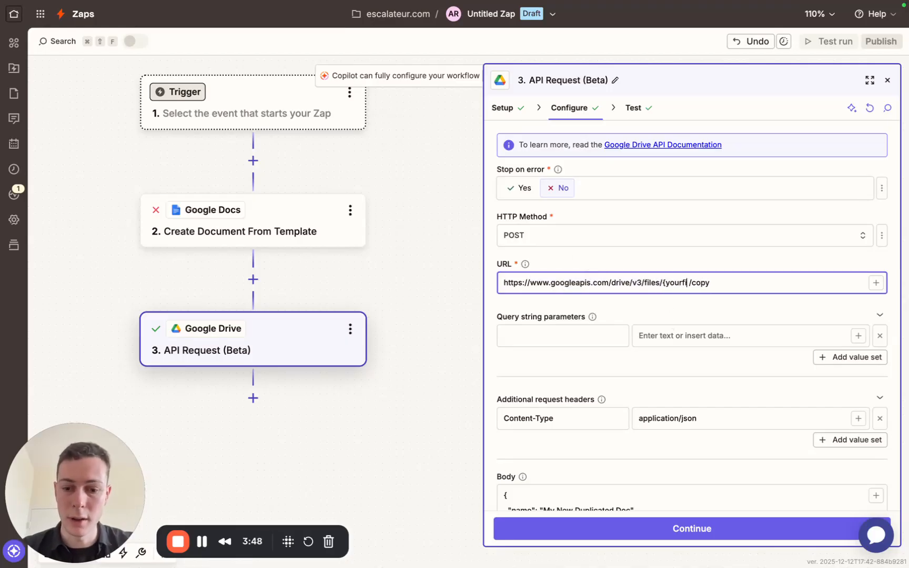
{"action": "type", "text": "id"}
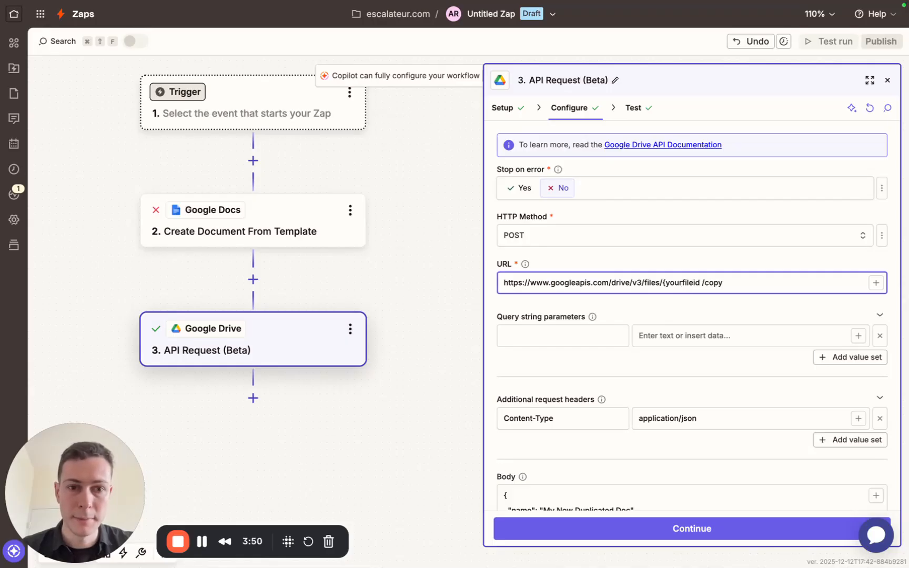
{"action": "type", "text": "}"}
{"action": "left_click", "coordinate": [683, 265]}
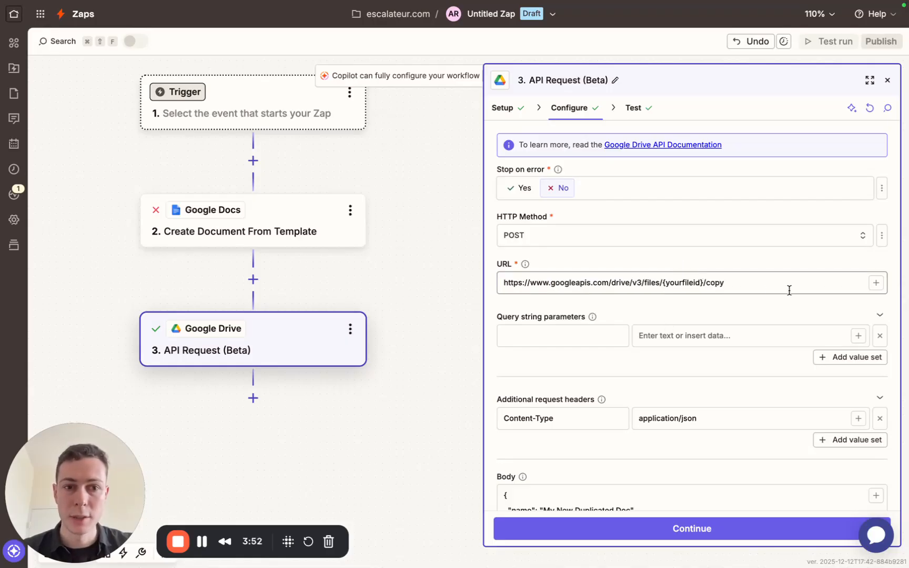
{"action": "left_click_drag", "start_coordinate": [737, 284], "coordinate": [505, 281]}
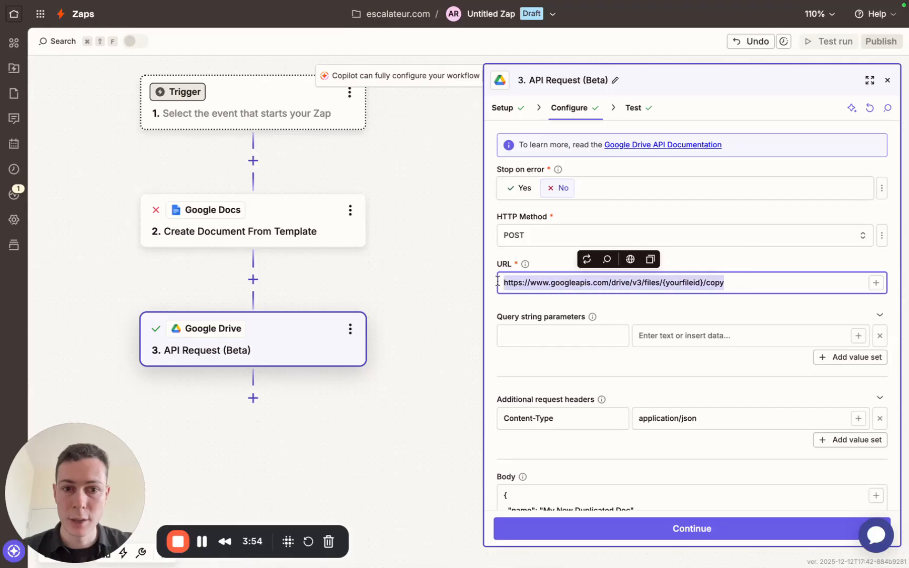
{"action": "left_click", "coordinate": [558, 263]}
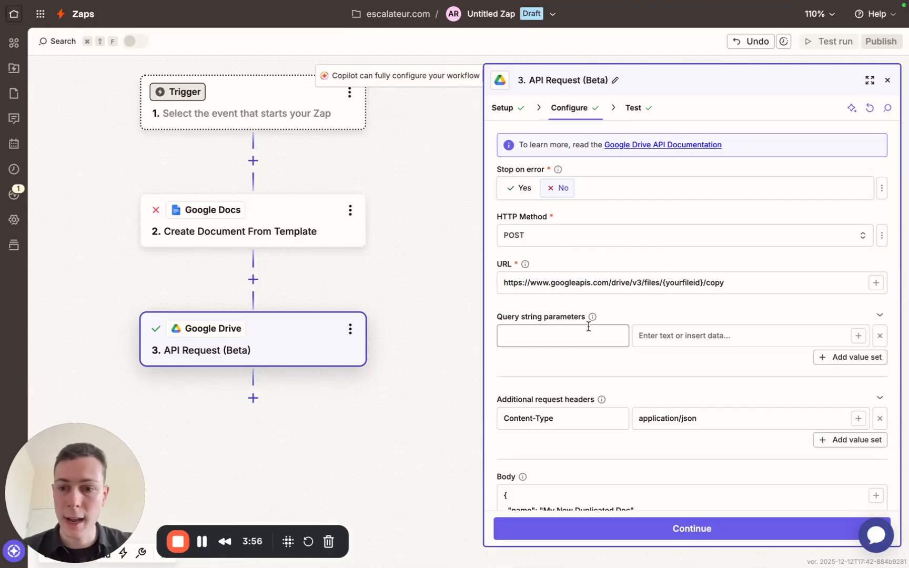
Switch to the Explainers & Showcase folder in Google Drive, open Doc Test Copy, and close the document's older duplicate tab
{"action": "mouse_move", "coordinate": [2, 357]}
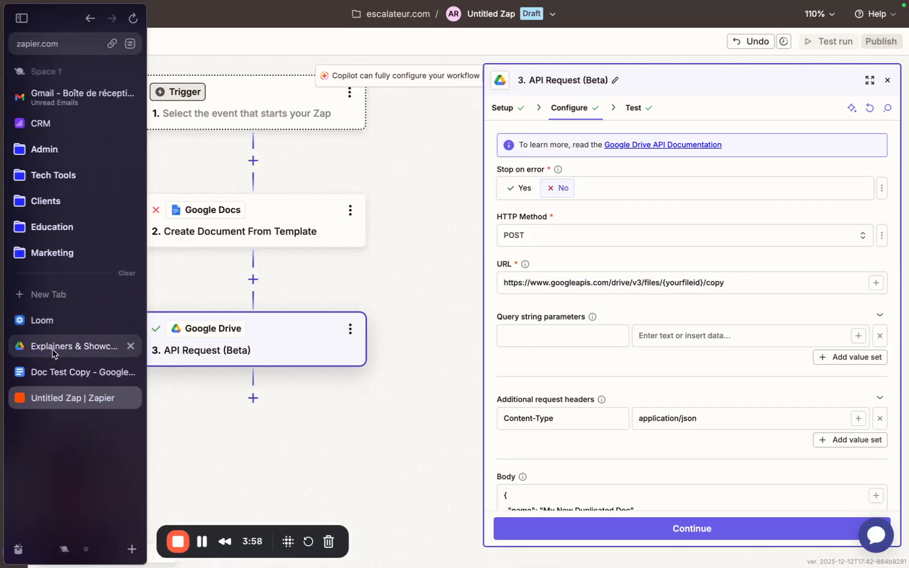
{"action": "left_click", "coordinate": [52, 347]}
{"action": "left_click", "coordinate": [271, 280]}
{"action": "double_click", "coordinate": [270, 280]}
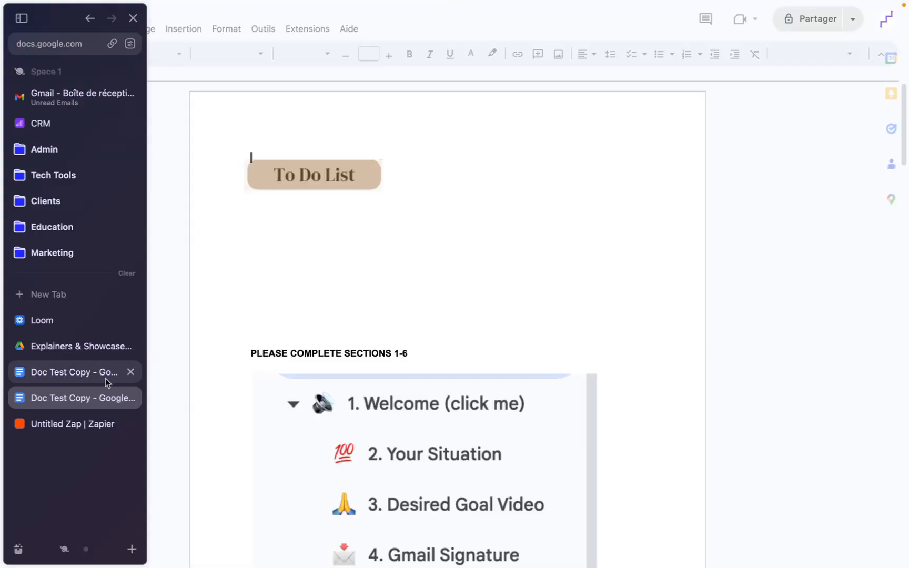
{"action": "left_click", "coordinate": [131, 372]}
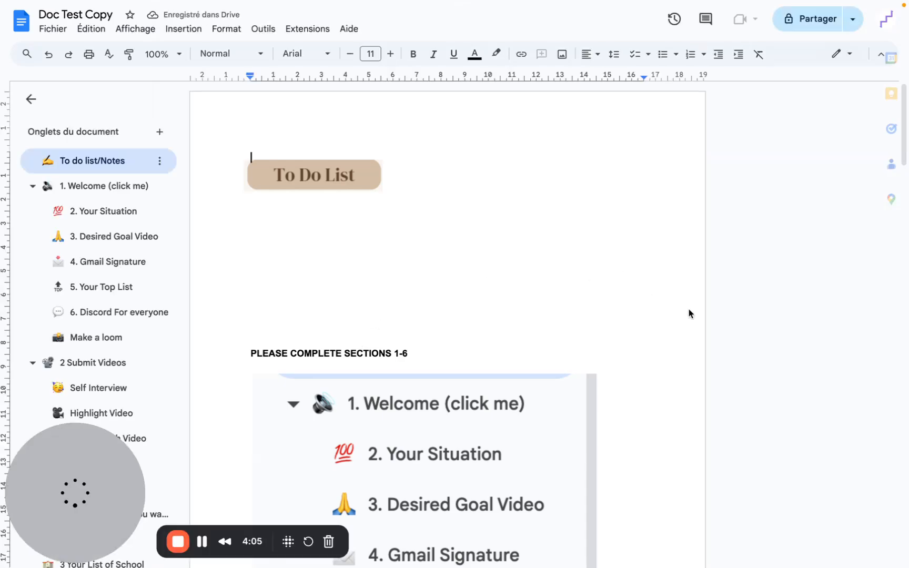
Copy the file ID between /d/ and /edit from the Doc Test Copy document's web address
{"action": "mouse_move", "coordinate": [1, 174]}
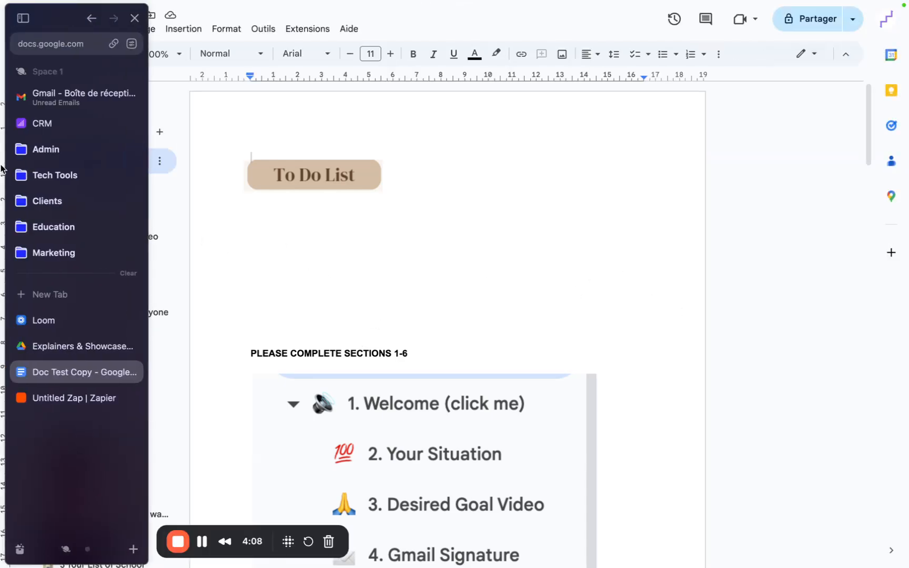
{"action": "left_click", "coordinate": [59, 43]}
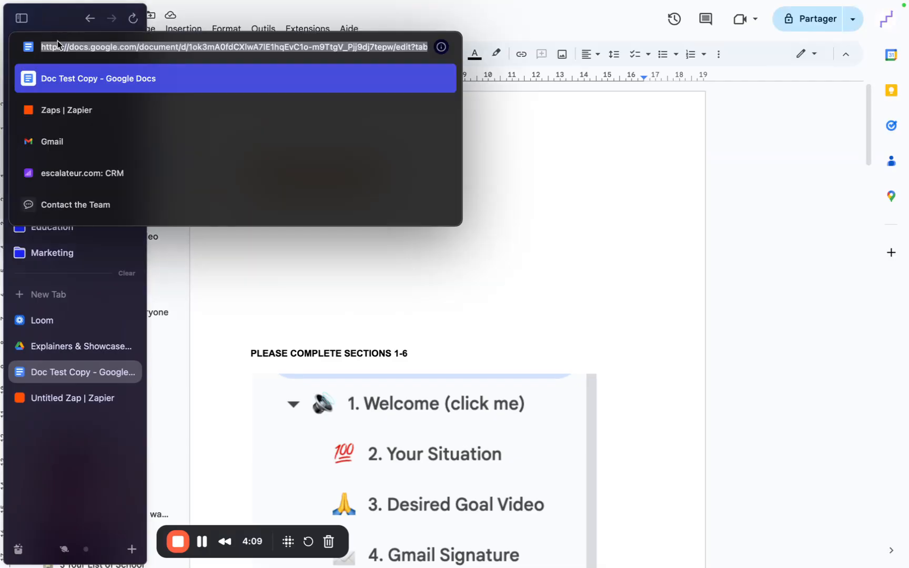
{"action": "left_click", "coordinate": [258, 49]}
{"action": "left_click_drag", "start_coordinate": [190, 49], "coordinate": [394, 42]}
{"action": "key", "text": "ctrl+c"}
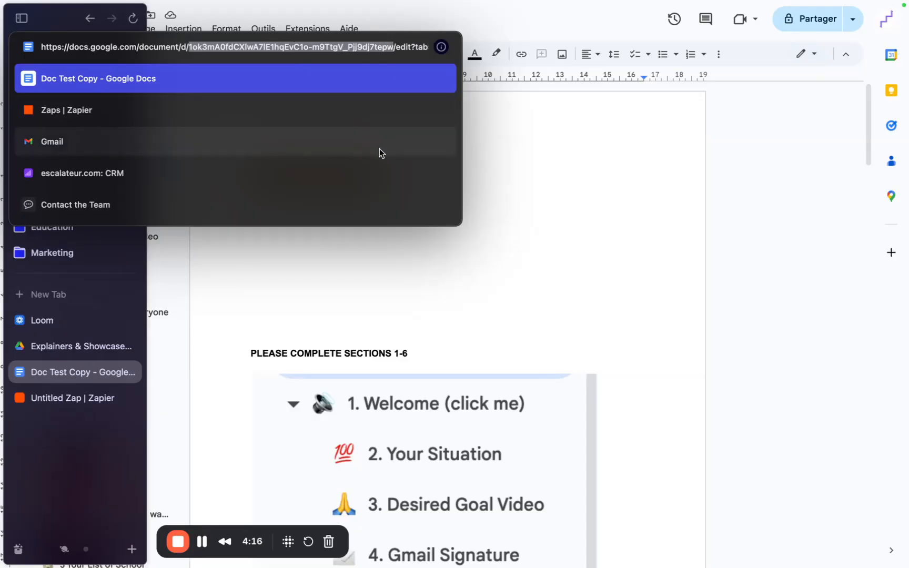
Switch back to the Zap in Zapier and replace yourfileid, including its braces, in the request URL with the copied file ID
{"action": "left_click", "coordinate": [71, 399]}
{"action": "left_click", "coordinate": [616, 282]}
{"action": "double_click", "coordinate": [682, 283]}
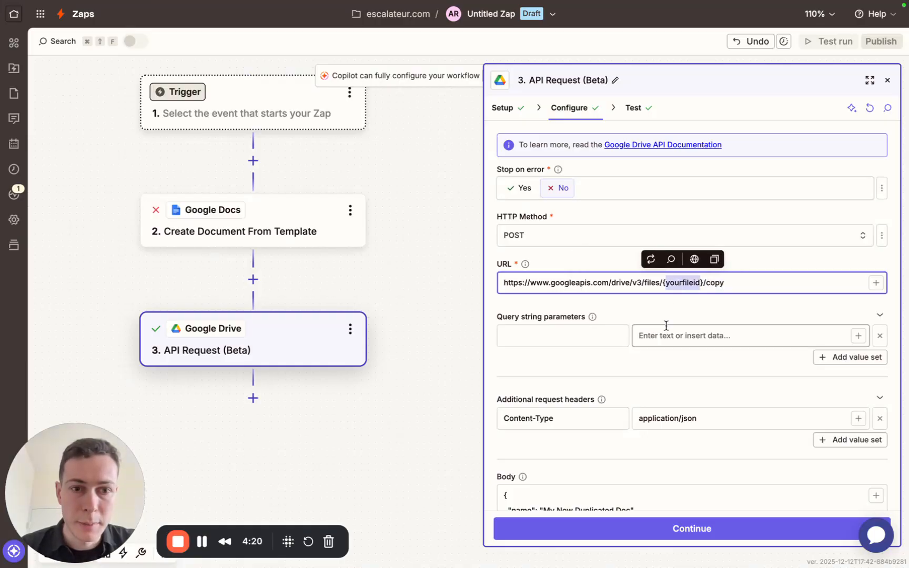
{"action": "key", "text": "ctrl+v"}
{"action": "left_click", "coordinate": [630, 261]}
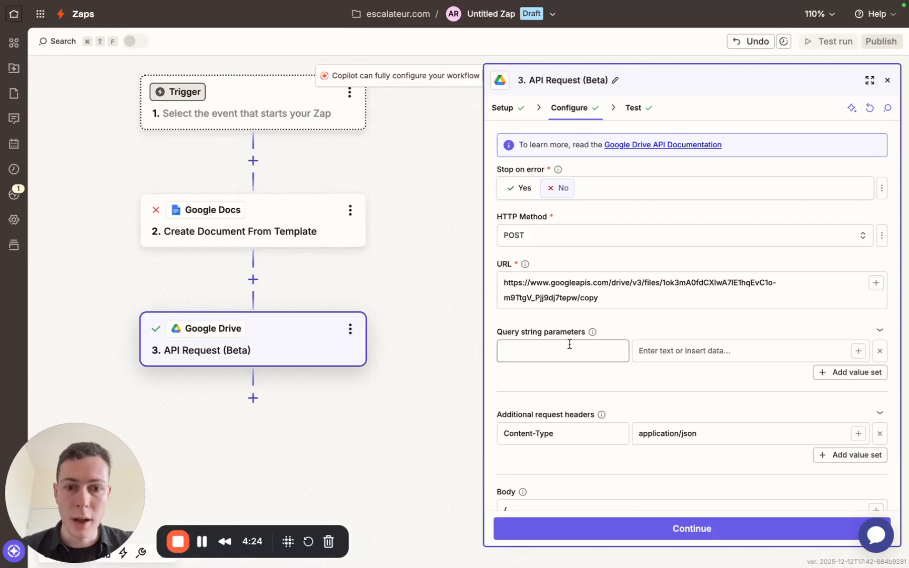
Review the additional request header's name and value, along with the request body below it
{"action": "left_click", "coordinate": [503, 433]}
{"action": "left_click_drag", "start_coordinate": [503, 433], "coordinate": [559, 437]}
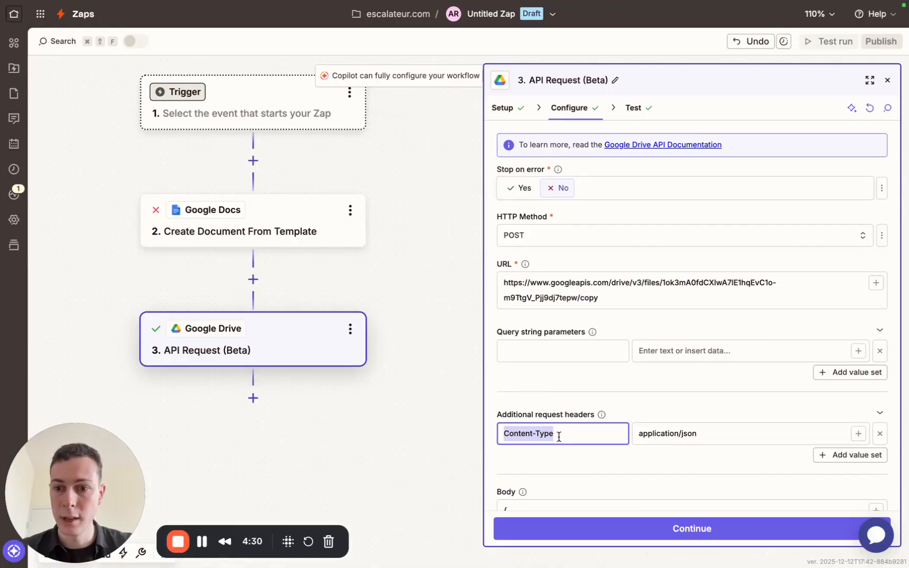
{"action": "left_click", "coordinate": [576, 382]}
{"action": "left_click_drag", "start_coordinate": [559, 433], "coordinate": [474, 433]}
{"action": "left_click", "coordinate": [580, 384]}
{"action": "left_click_drag", "start_coordinate": [709, 434], "coordinate": [616, 434]}
{"action": "left_click", "coordinate": [610, 402]}
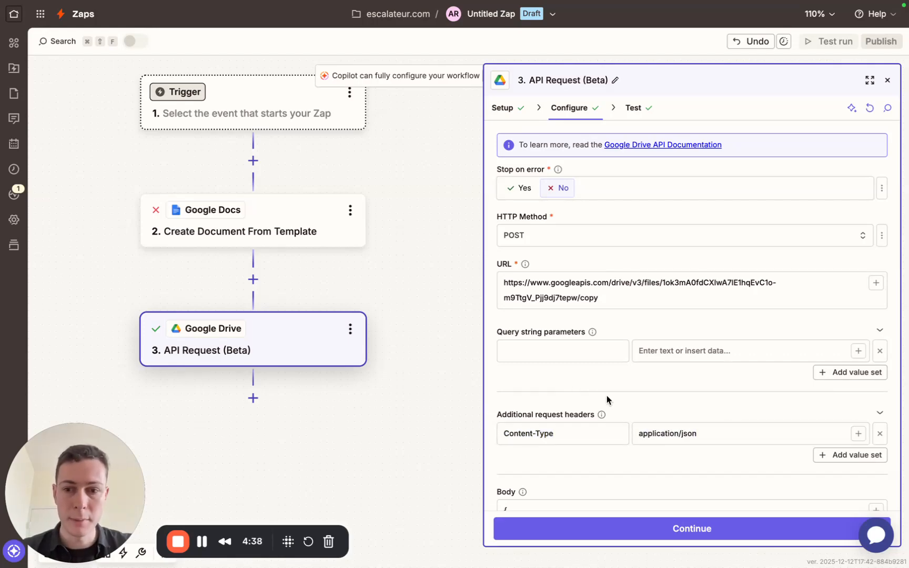
{"action": "scroll", "coordinate": [592, 436], "scroll_direction": "down", "scroll_amount": 1}
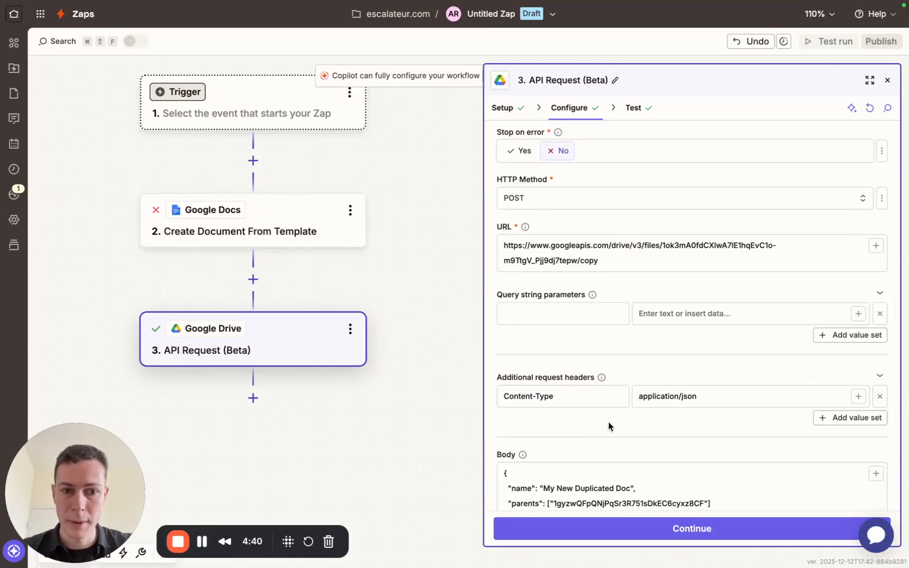
{"action": "scroll", "coordinate": [608, 426], "scroll_direction": "down", "scroll_amount": 2}
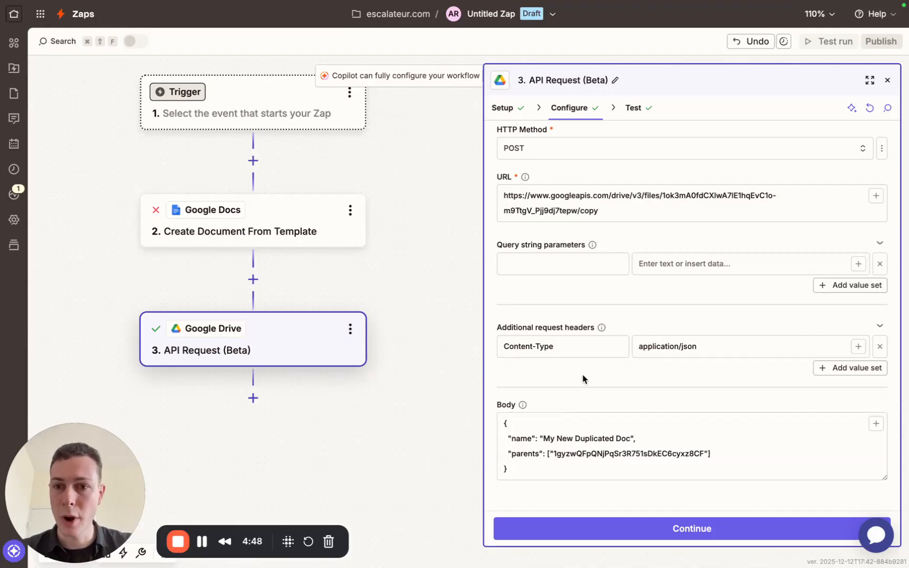
Open the Google Docs Create Document From Template step's configuration and look through its fields for comparison
{"action": "left_click", "coordinate": [269, 233]}
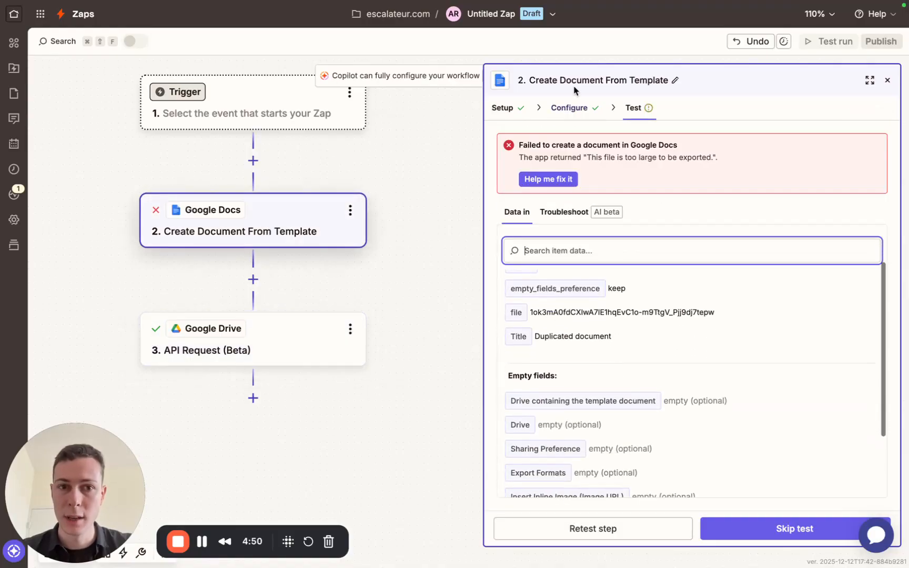
{"action": "left_click", "coordinate": [570, 105]}
{"action": "scroll", "coordinate": [605, 294], "scroll_direction": "down", "scroll_amount": 1}
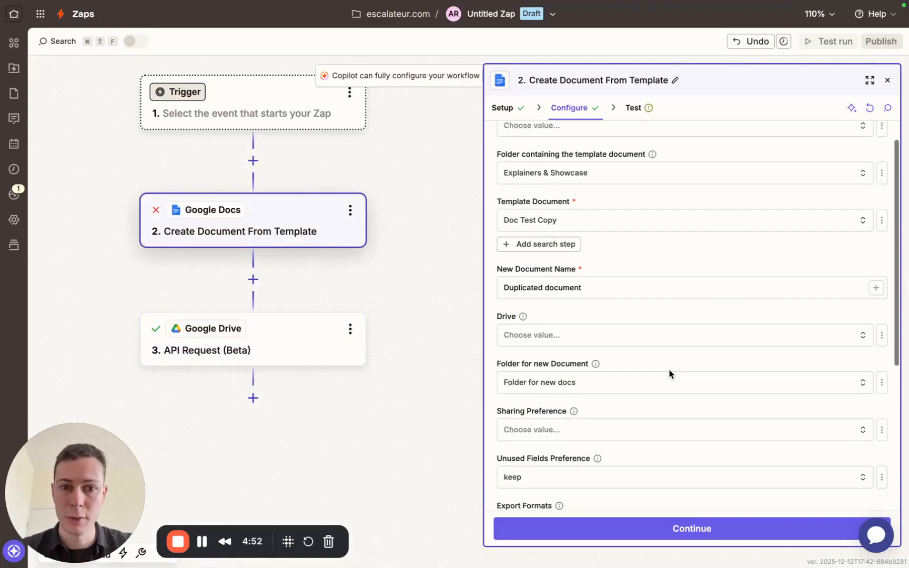
{"action": "scroll", "coordinate": [621, 316], "scroll_direction": "down", "scroll_amount": 6}
{"action": "scroll", "coordinate": [595, 354], "scroll_direction": "up", "scroll_amount": 6}
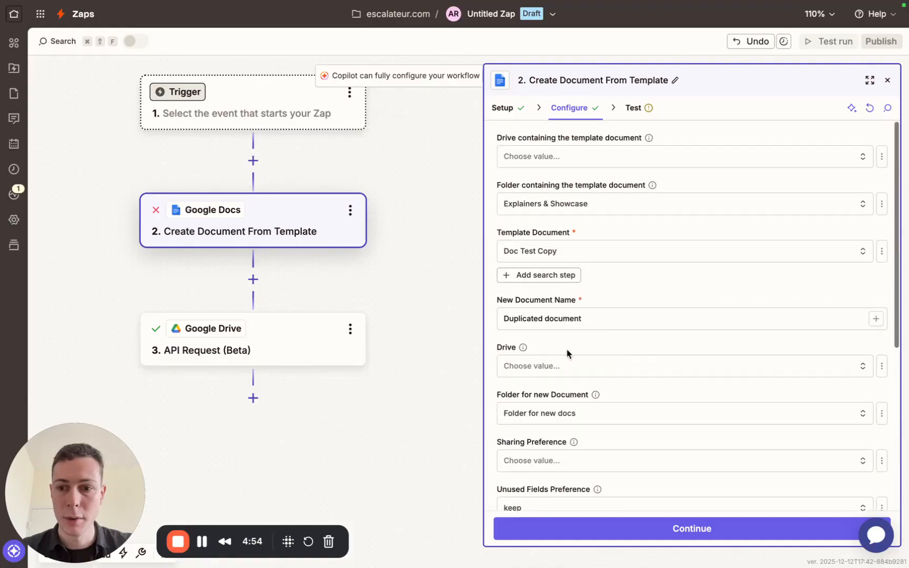
Return to the Google Drive API Request step and examine the name and parents entries in its JSON body
{"action": "left_click", "coordinate": [218, 332]}
{"action": "scroll", "coordinate": [590, 415], "scroll_direction": "down", "scroll_amount": 2}
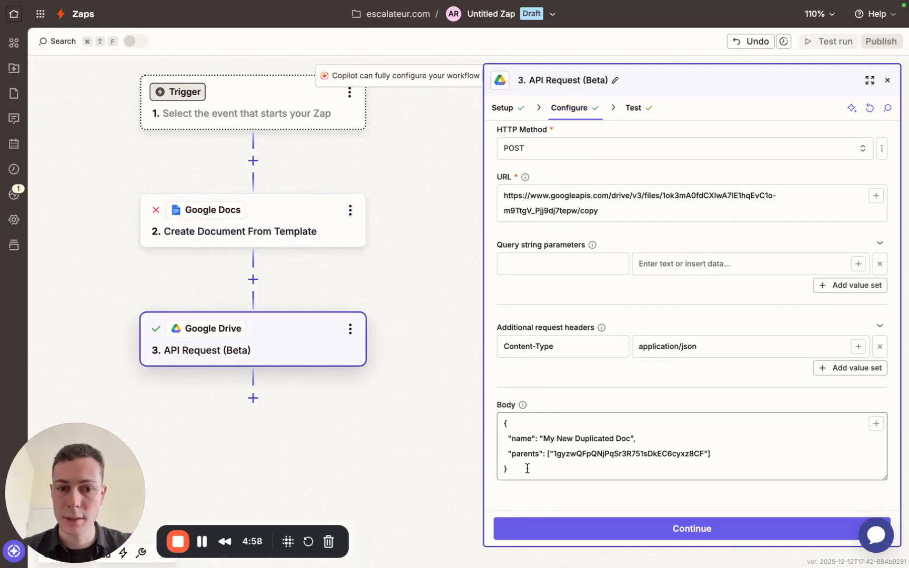
{"action": "left_click_drag", "start_coordinate": [508, 438], "coordinate": [727, 465]}
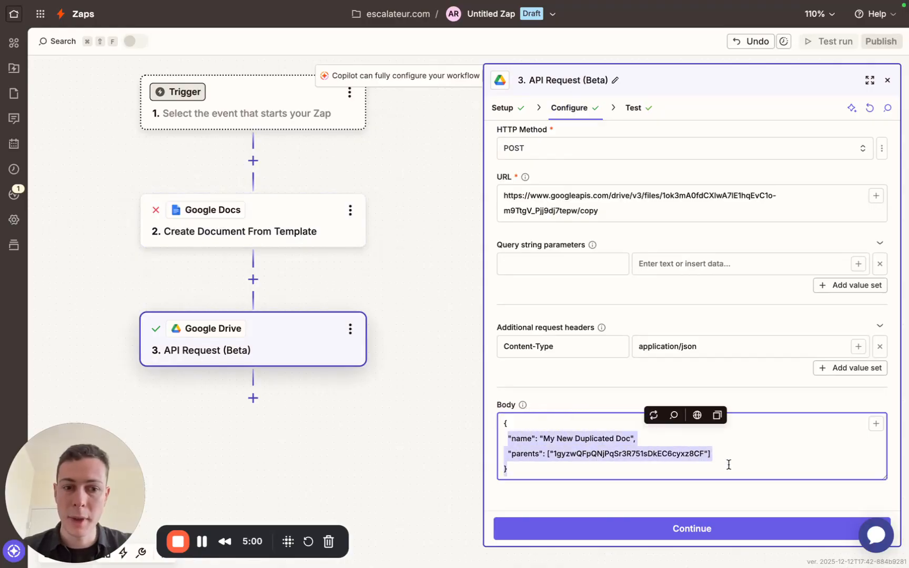
{"action": "left_click", "coordinate": [642, 442]}
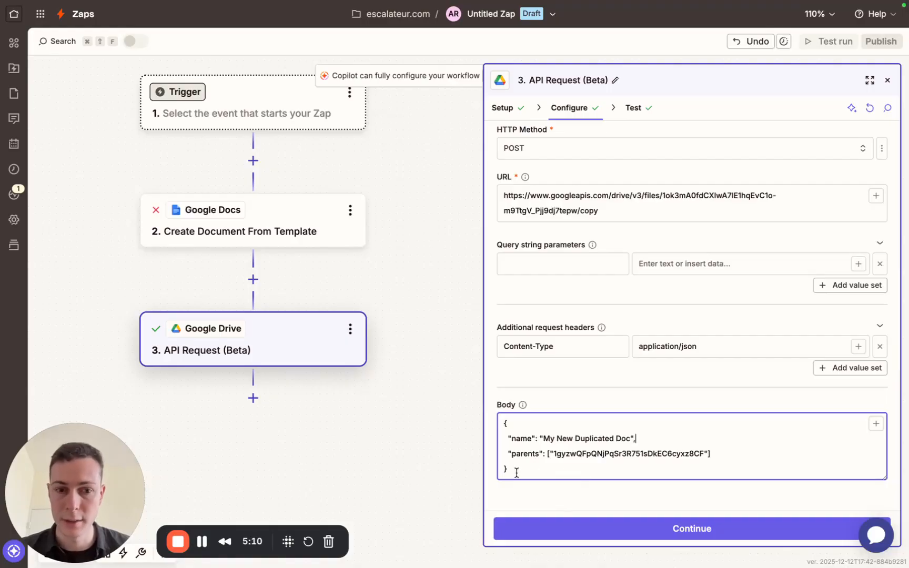
{"action": "left_click_drag", "start_coordinate": [518, 469], "coordinate": [508, 419]}
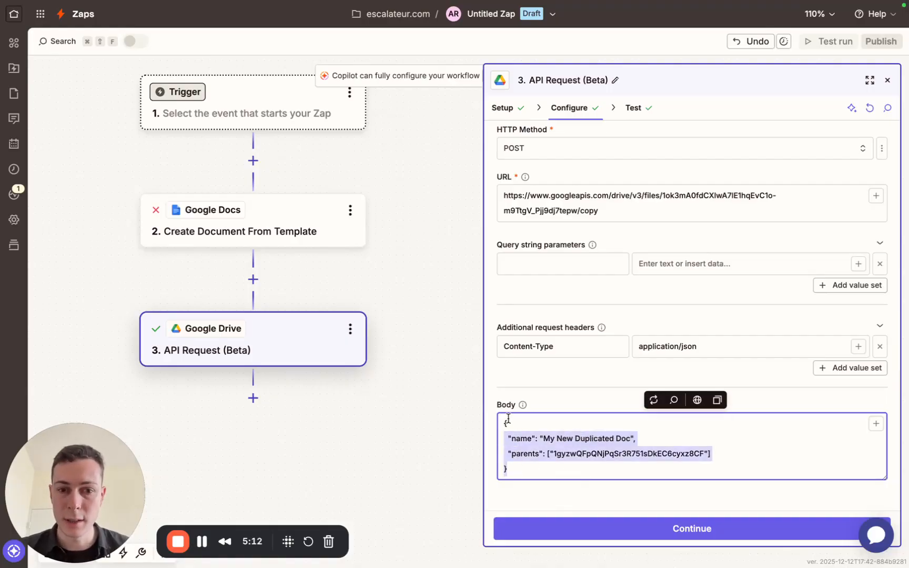
{"action": "left_click", "coordinate": [565, 401]}
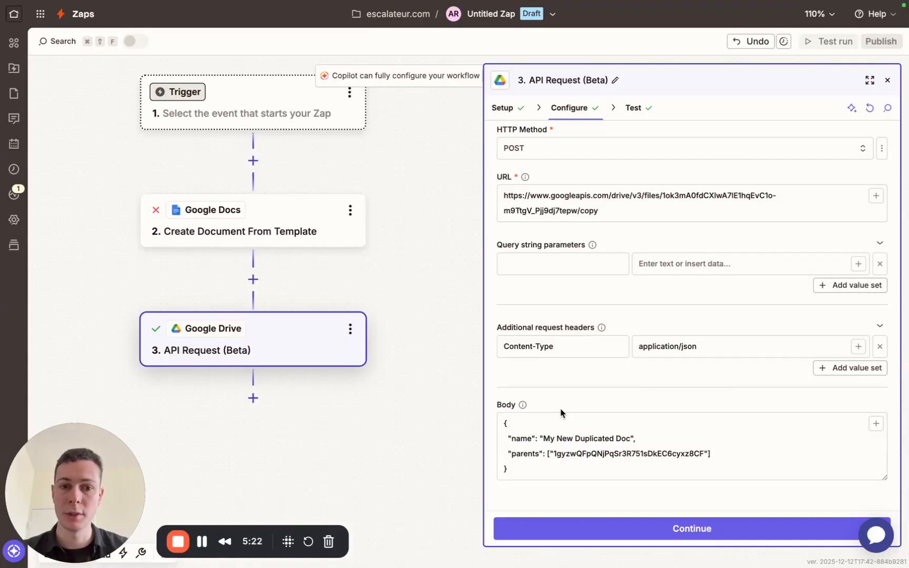
Start a second JSON block below the existing one in the request body, with an opening brace and an empty "name" value
{"action": "triple_click", "coordinate": [542, 470]}
{"action": "left_click", "coordinate": [543, 469]}
{"action": "key", "text": "Return"}
{"action": "key", "text": "Return"}
{"action": "scroll", "coordinate": [543, 470], "scroll_direction": "down", "scroll_amount": 1}
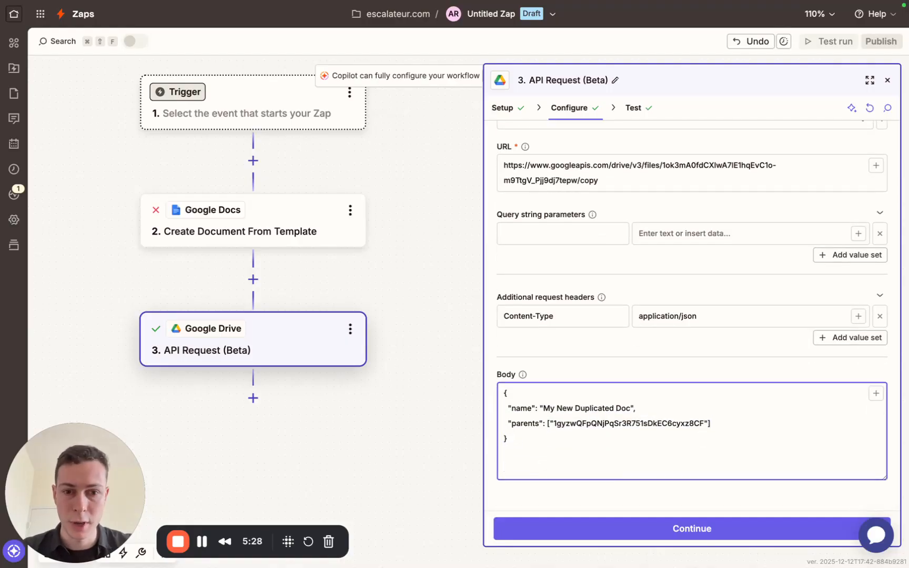
{"action": "type", "text": "{"}
{"action": "key", "text": "Return"}
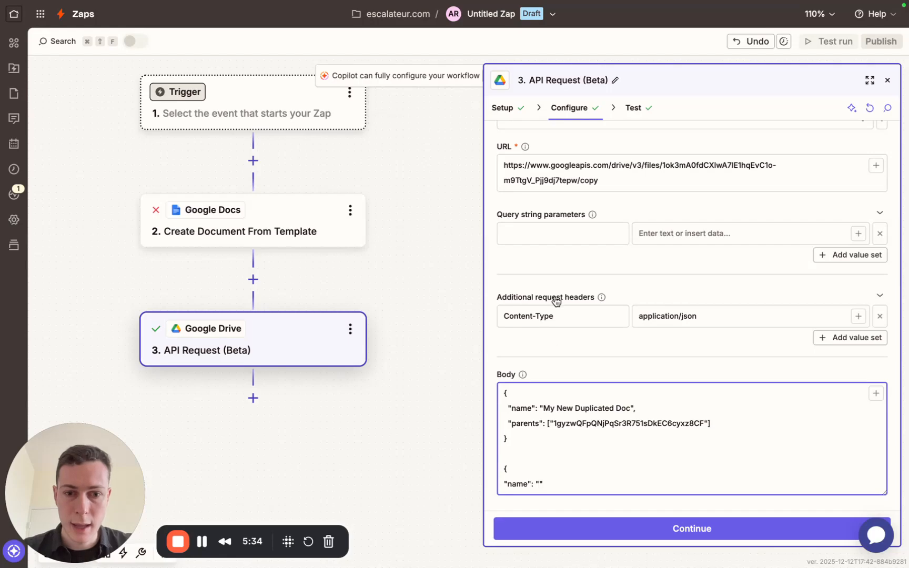
Add a comma and an empty "parents": [""] entry to the second JSON block, then close the block with a brace
{"action": "scroll", "coordinate": [563, 364], "scroll_direction": "down", "scroll_amount": 1}
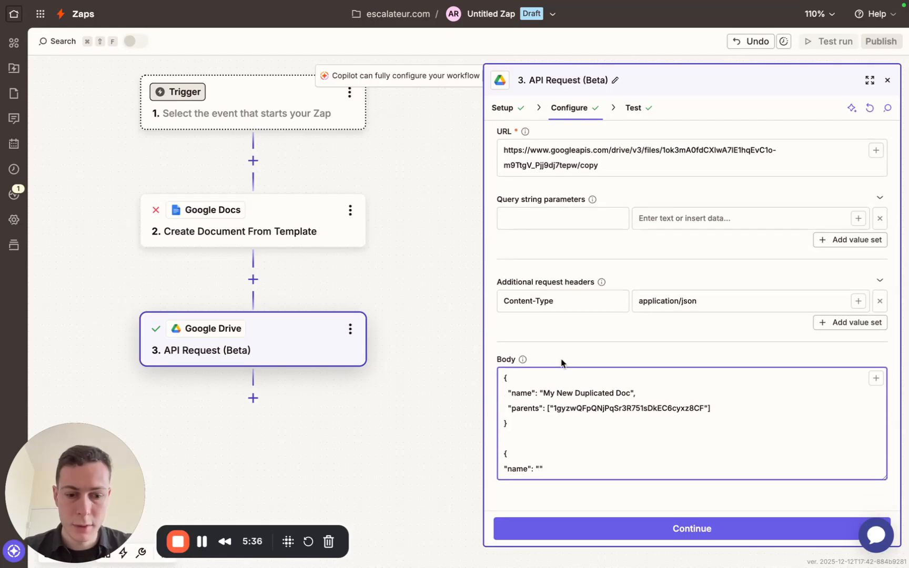
{"action": "type", "text": ","}
{"action": "key", "text": "Return"}
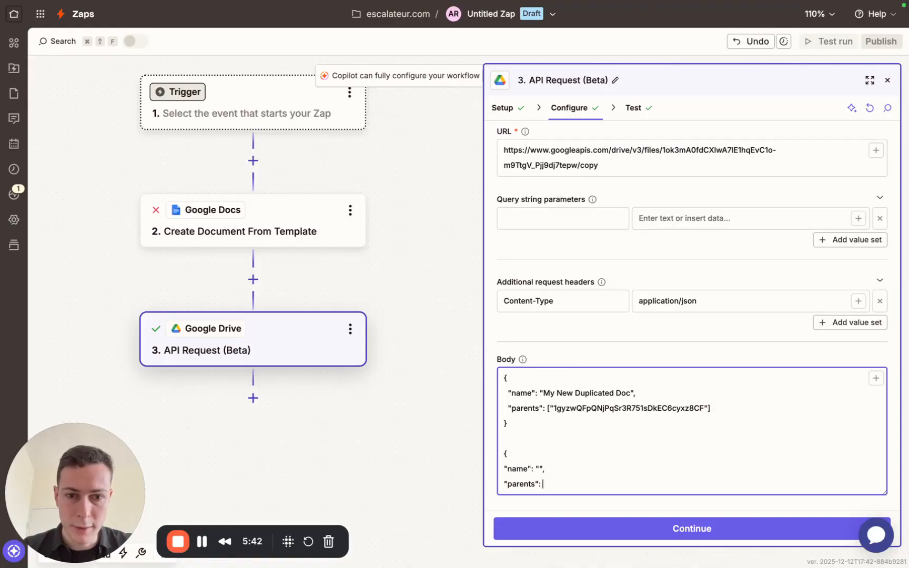
{"action": "left_click_drag", "start_coordinate": [547, 409], "coordinate": [738, 424]}
{"action": "left_click", "coordinate": [689, 416]}
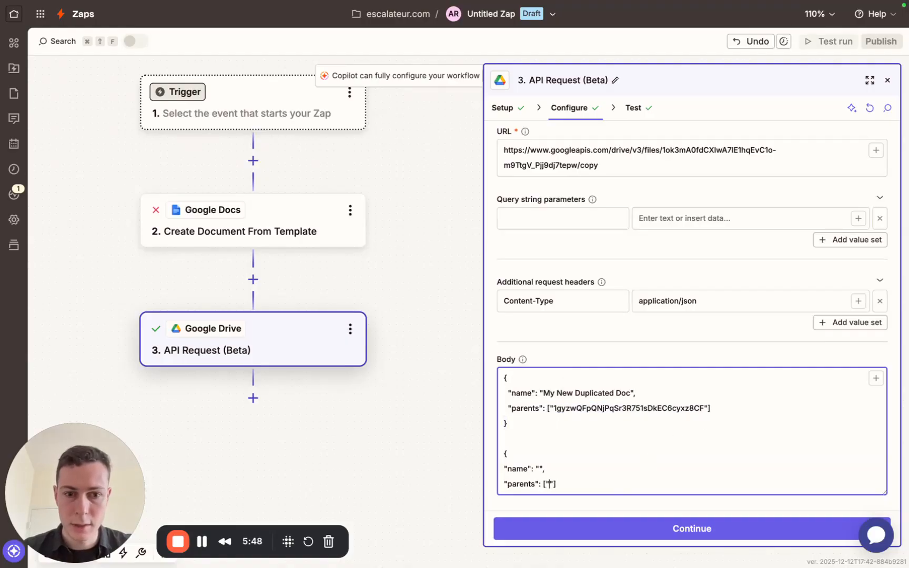
{"action": "key", "text": "Return"}
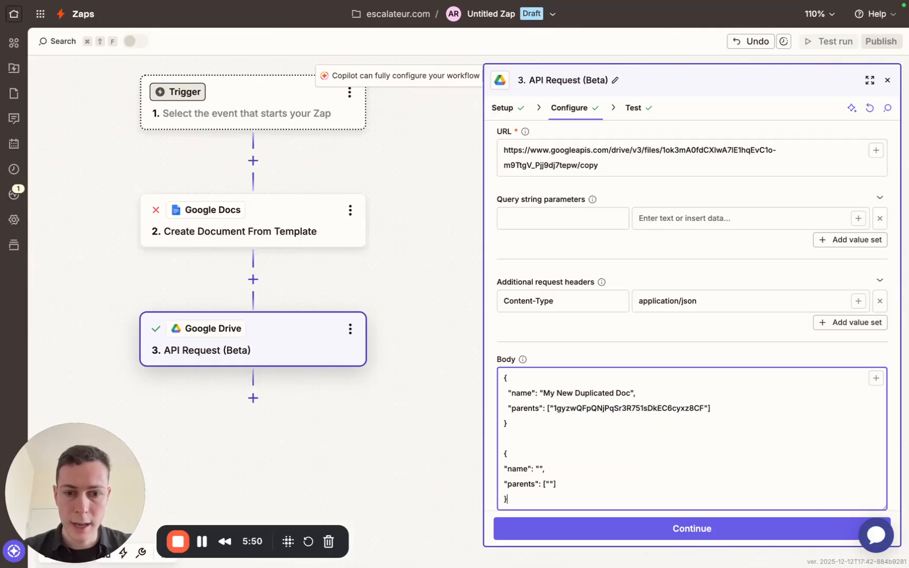
{"action": "left_click_drag", "start_coordinate": [512, 499], "coordinate": [500, 456]}
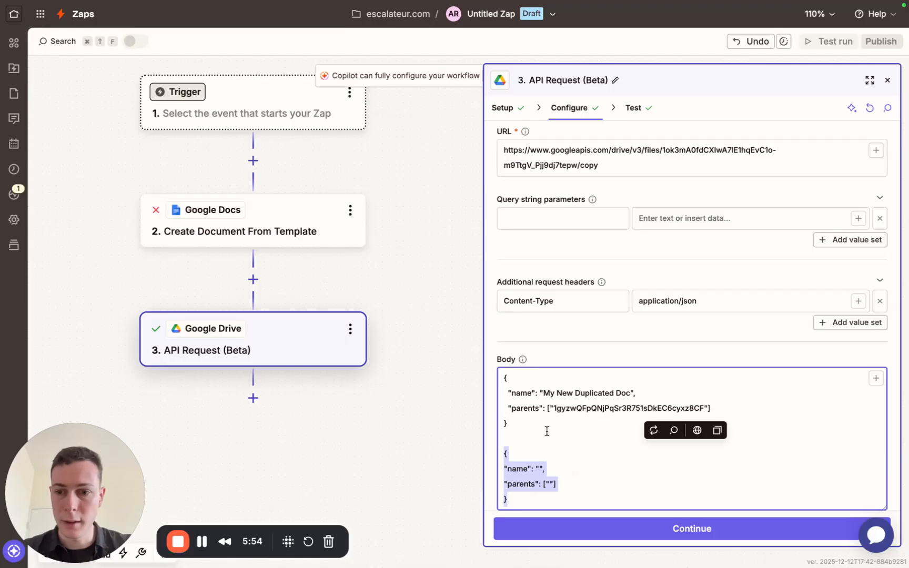
{"action": "left_click", "coordinate": [538, 498]}
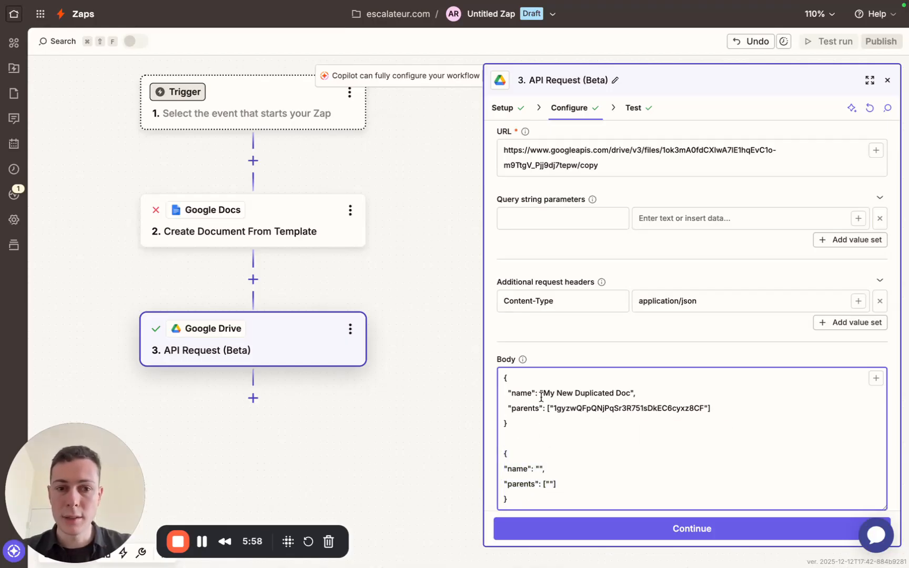
Examine the name value in the first JSON block and the data options available for inserting a dynamic document name
{"action": "left_click_drag", "start_coordinate": [545, 393], "coordinate": [631, 396]}
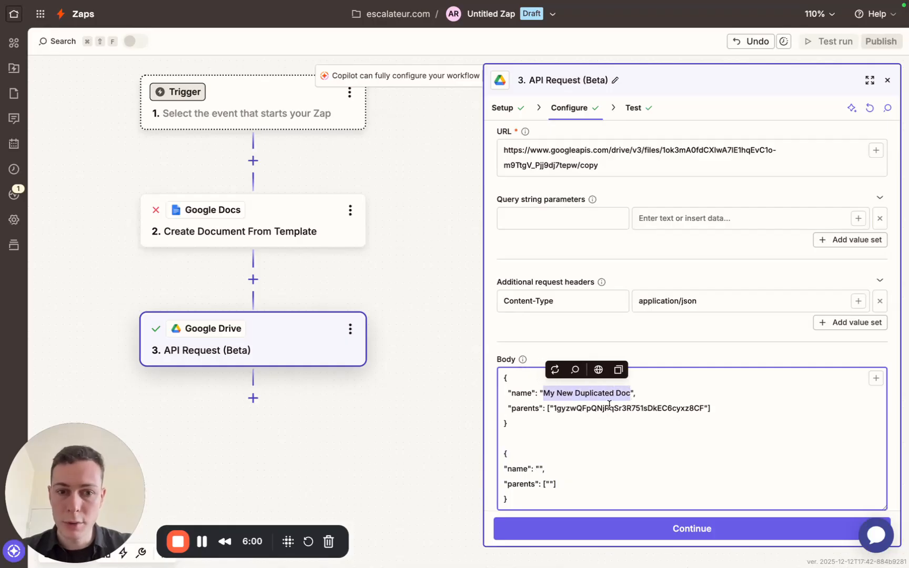
{"action": "left_click", "coordinate": [589, 408]}
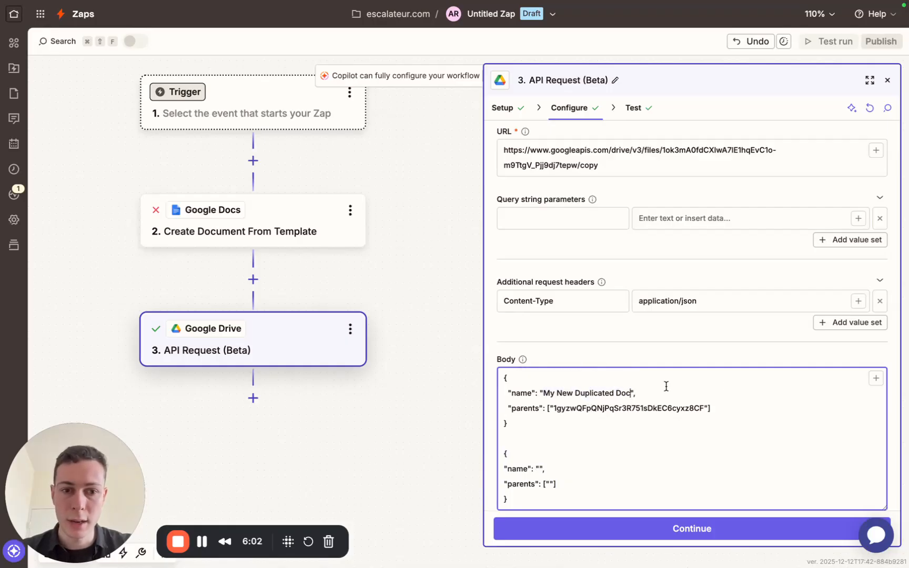
{"action": "left_click", "coordinate": [876, 378]}
{"action": "left_click", "coordinate": [355, 493]}
{"action": "left_click", "coordinate": [419, 336]}
{"action": "left_click", "coordinate": [640, 367]}
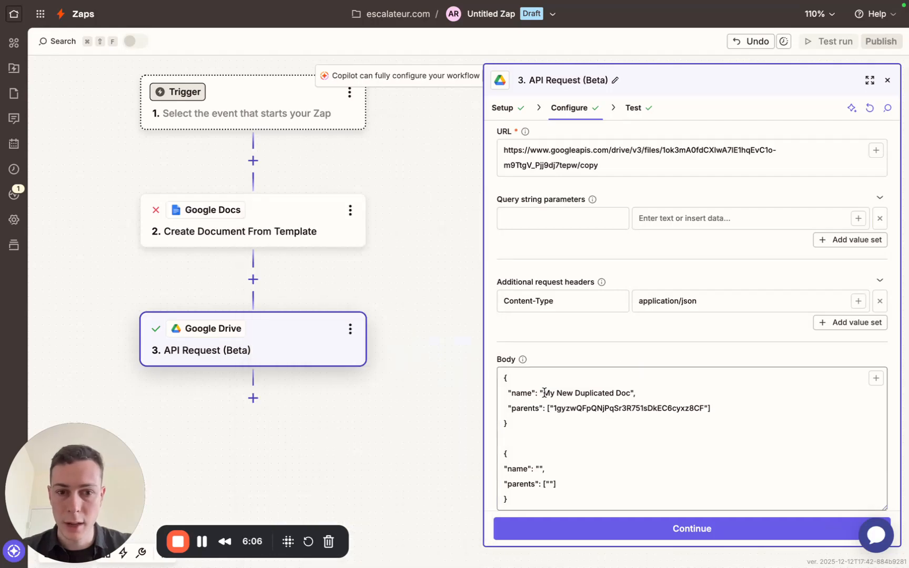
{"action": "left_click_drag", "start_coordinate": [543, 393], "coordinate": [625, 394]}
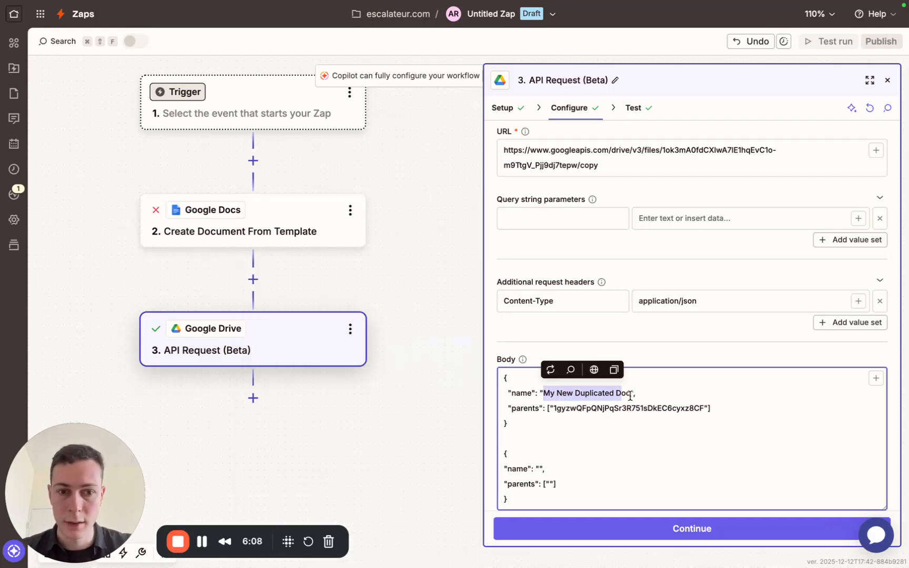
{"action": "left_click", "coordinate": [648, 395]}
{"action": "left_click", "coordinate": [637, 350]}
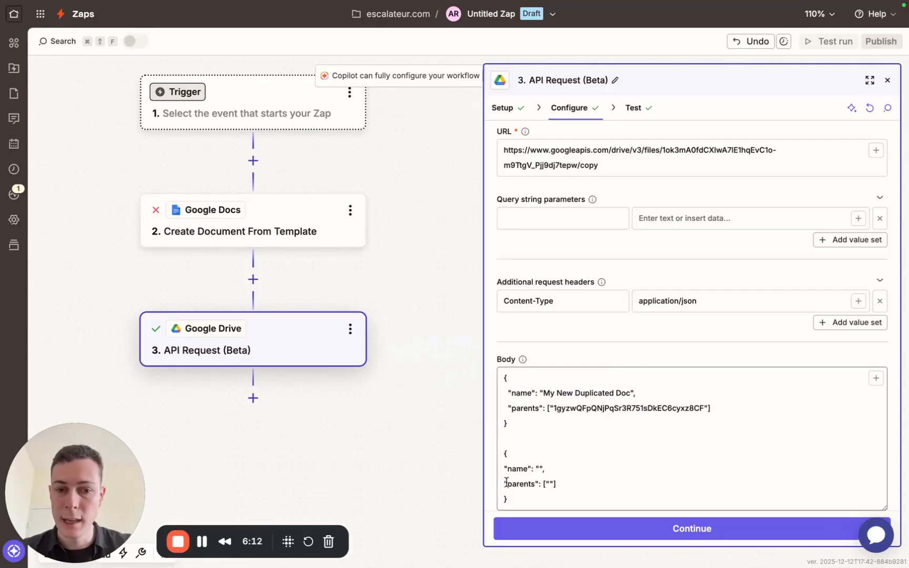
Delete the second JSON block from the request body, keeping only the block with the filled-in name and parents entries
{"action": "left_click_drag", "start_coordinate": [511, 496], "coordinate": [500, 435]}
{"action": "key", "text": "BackSpace"}
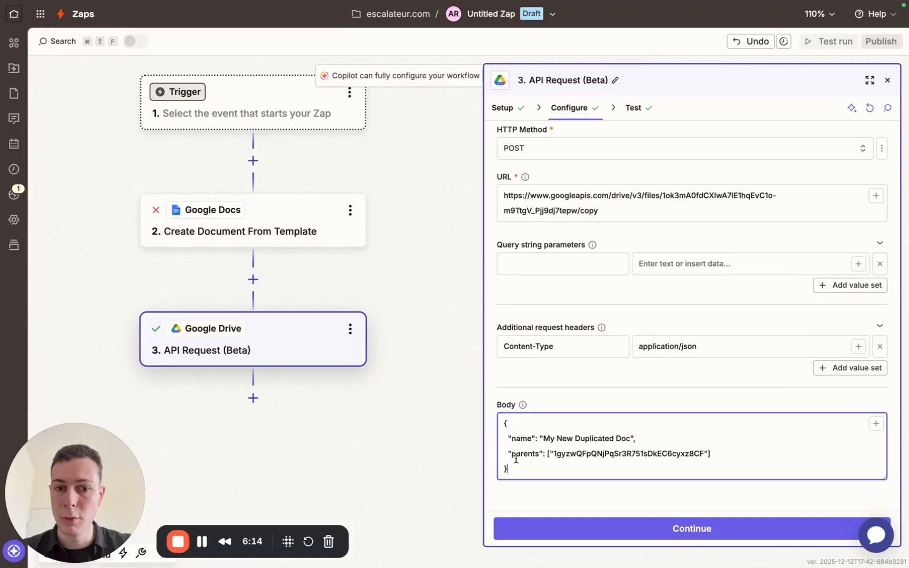
{"action": "left_click", "coordinate": [613, 385]}
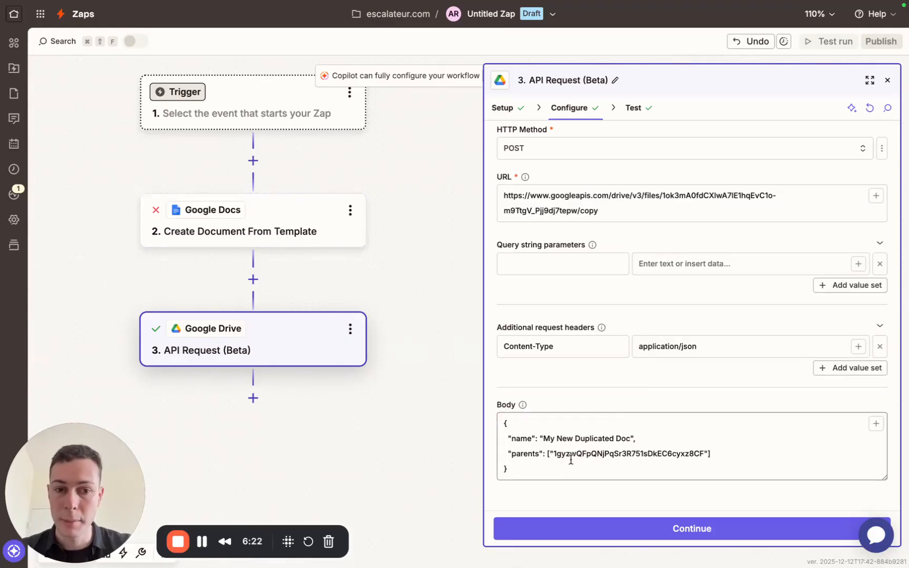
Switch to Google Drive, open "Folder for new docs" and examine the folder ID in its URL
{"action": "mouse_move", "coordinate": [2, 342]}
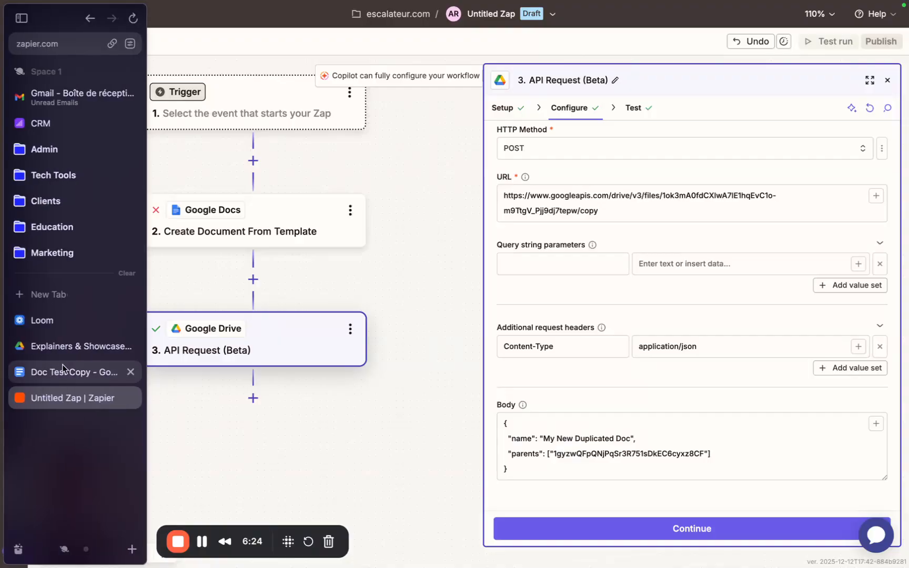
{"action": "left_click", "coordinate": [67, 348]}
{"action": "left_click", "coordinate": [500, 383]}
{"action": "double_click", "coordinate": [248, 163]}
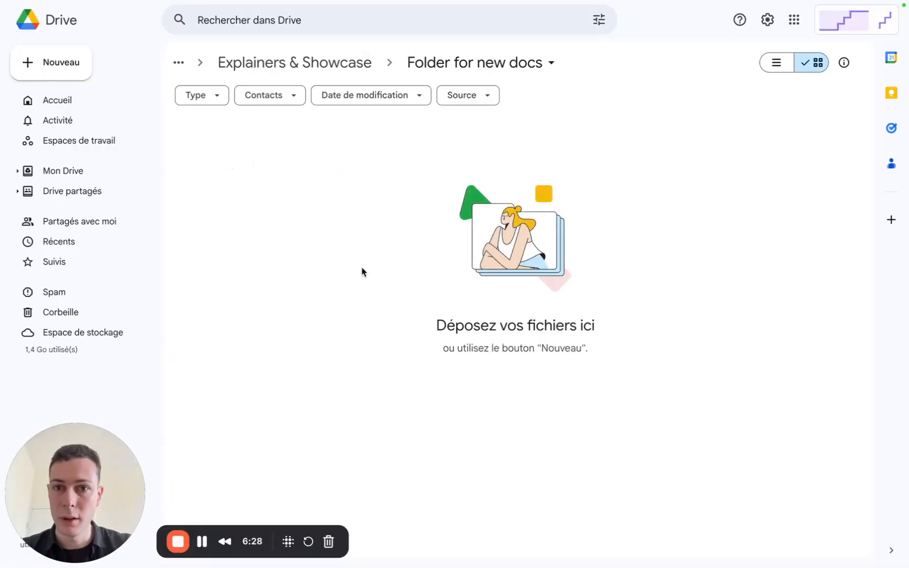
{"action": "mouse_move", "coordinate": [2, 108]}
{"action": "left_click", "coordinate": [53, 43]}
{"action": "double_click", "coordinate": [290, 46]}
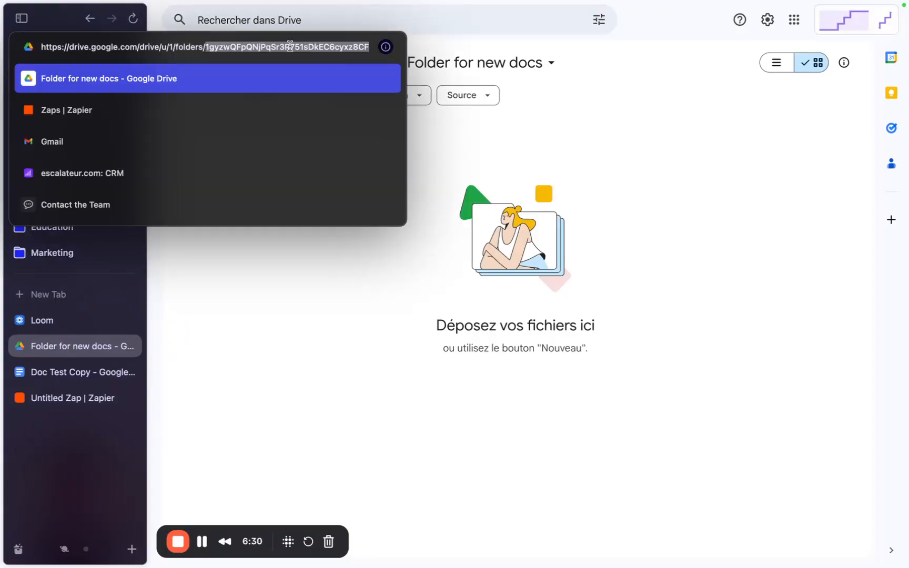
{"action": "key", "text": "Escape"}
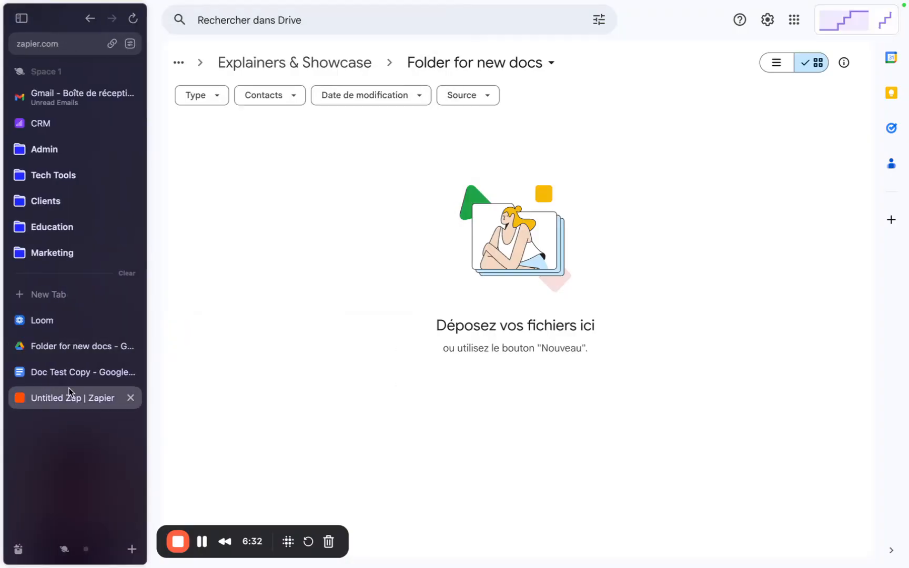
Return to the Zap and compare the folder ID with the parents entry in the API Request's JSON body
{"action": "left_click", "coordinate": [68, 396]}
{"action": "double_click", "coordinate": [599, 455]}
{"action": "left_click", "coordinate": [598, 456]}
{"action": "left_click", "coordinate": [643, 399]}
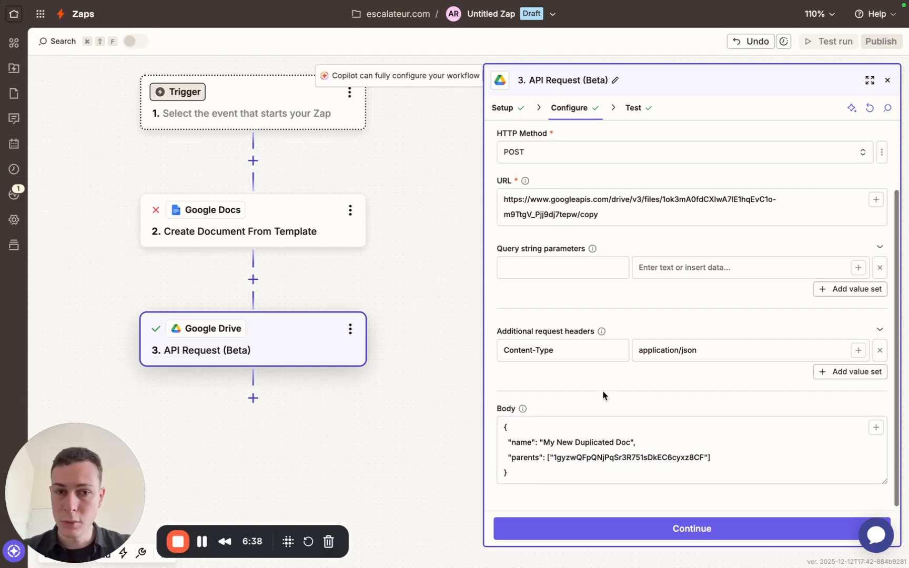
{"action": "scroll", "coordinate": [603, 395], "scroll_direction": "up", "scroll_amount": 3}
{"action": "scroll", "coordinate": [600, 399], "scroll_direction": "down", "scroll_amount": 3}
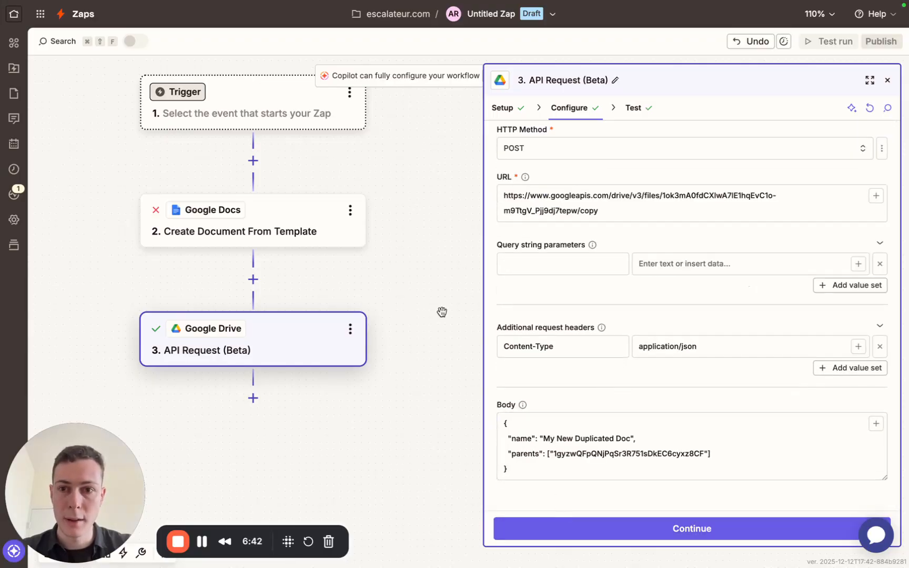
Examine the test error of the Create Document From Template step and return to the Google Drive API Request step
{"action": "left_click", "coordinate": [311, 229]}
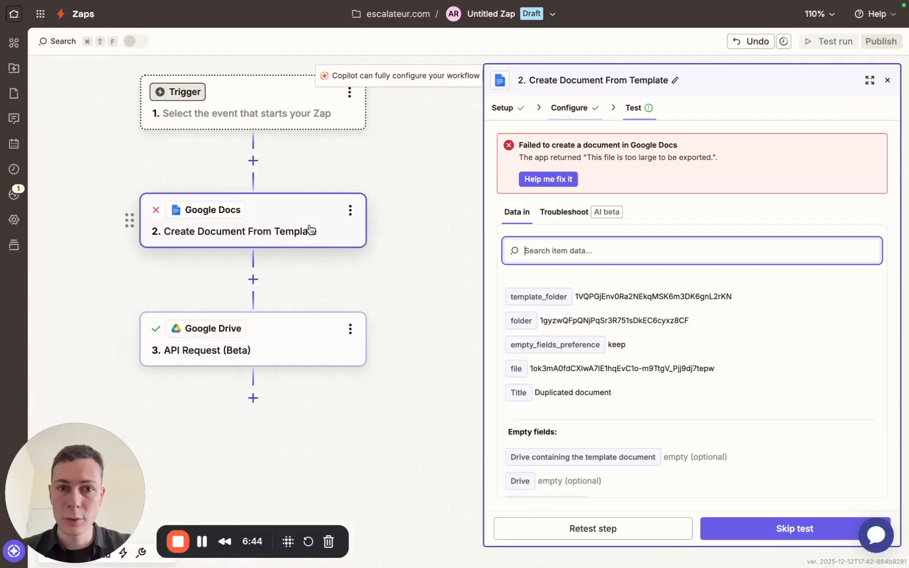
{"action": "triple_click", "coordinate": [582, 156]}
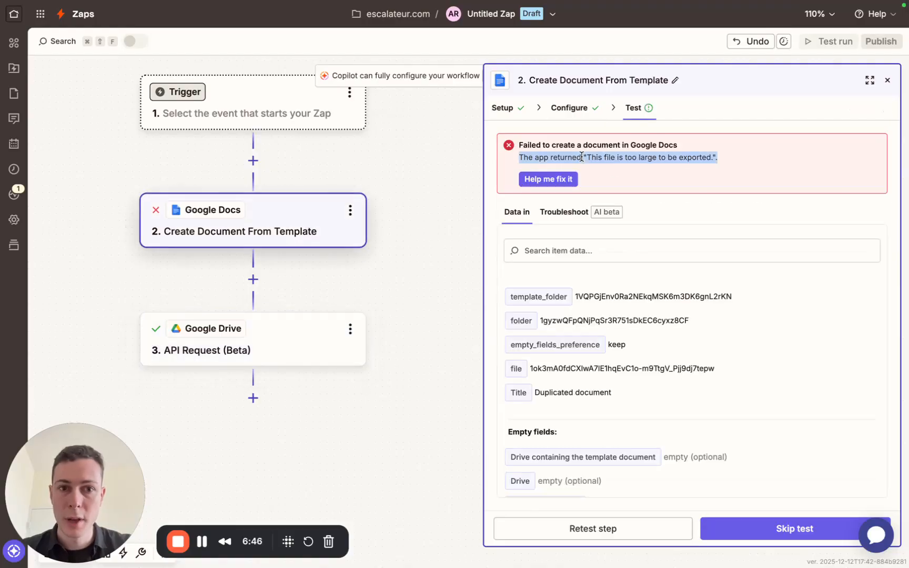
{"action": "left_click", "coordinate": [243, 334]}
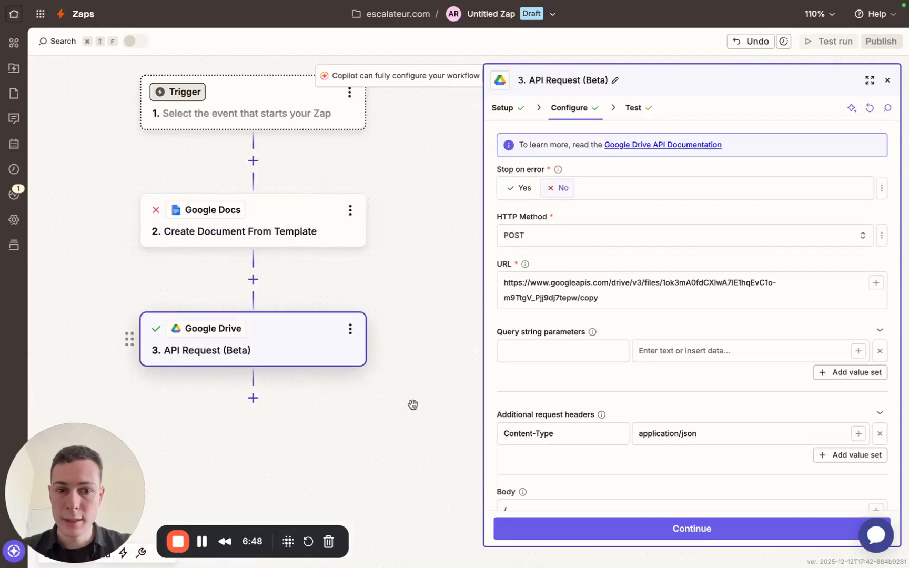
Retest the Google Drive API Request step and check the response status in its output data
{"action": "left_click", "coordinate": [542, 528]}
{"action": "left_click", "coordinate": [542, 527]}
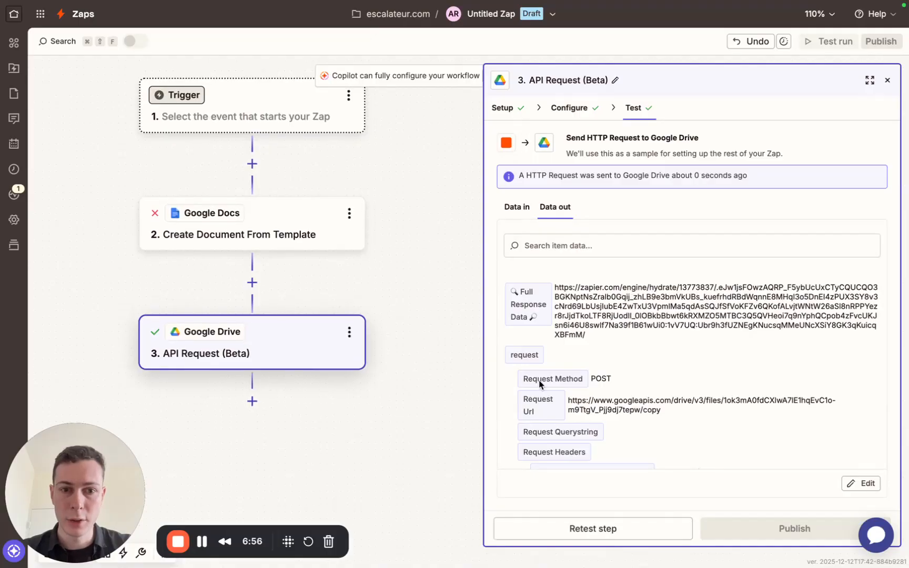
{"action": "scroll", "coordinate": [594, 392], "scroll_direction": "down", "scroll_amount": 5}
{"action": "scroll", "coordinate": [594, 389], "scroll_direction": "down", "scroll_amount": 6}
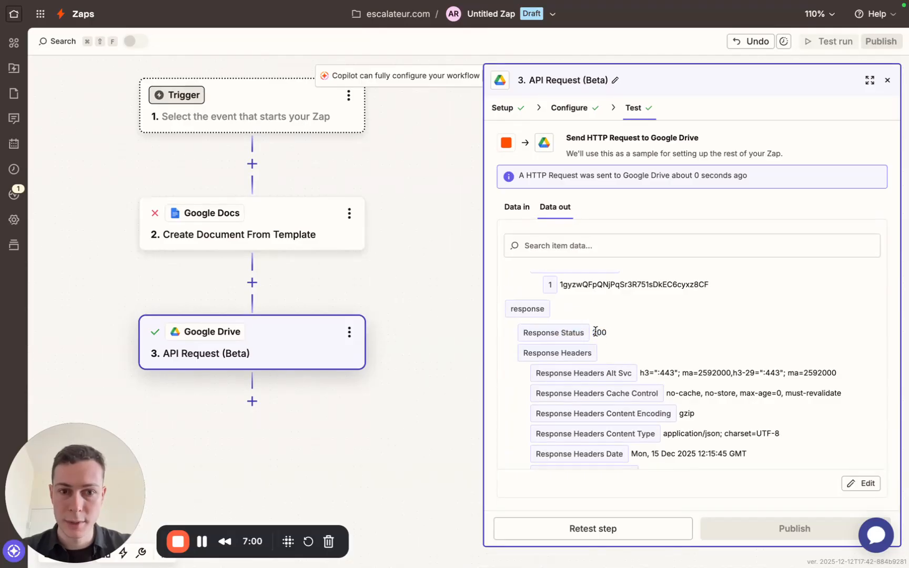
Switch to Google Drive to check "Folder for new docs" for the duplicated document, and return to the Zap
{"action": "mouse_move", "coordinate": [5, 321]}
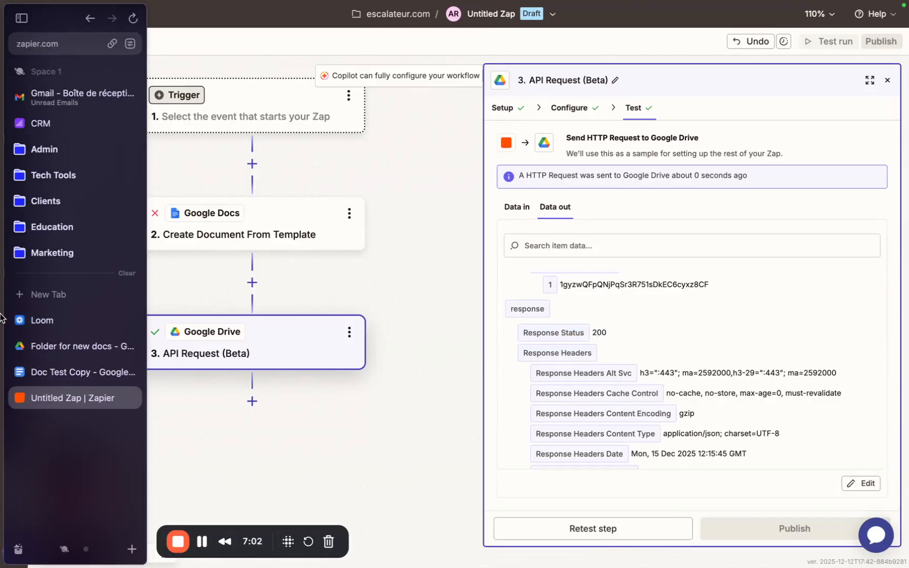
{"action": "left_click", "coordinate": [61, 350]}
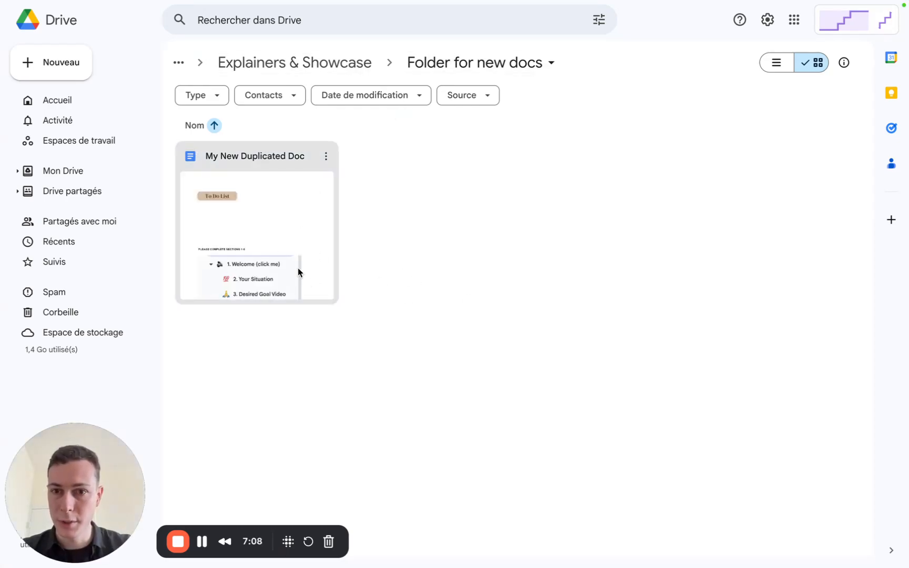
{"action": "mouse_move", "coordinate": [2, 411]}
{"action": "left_click", "coordinate": [62, 393]}
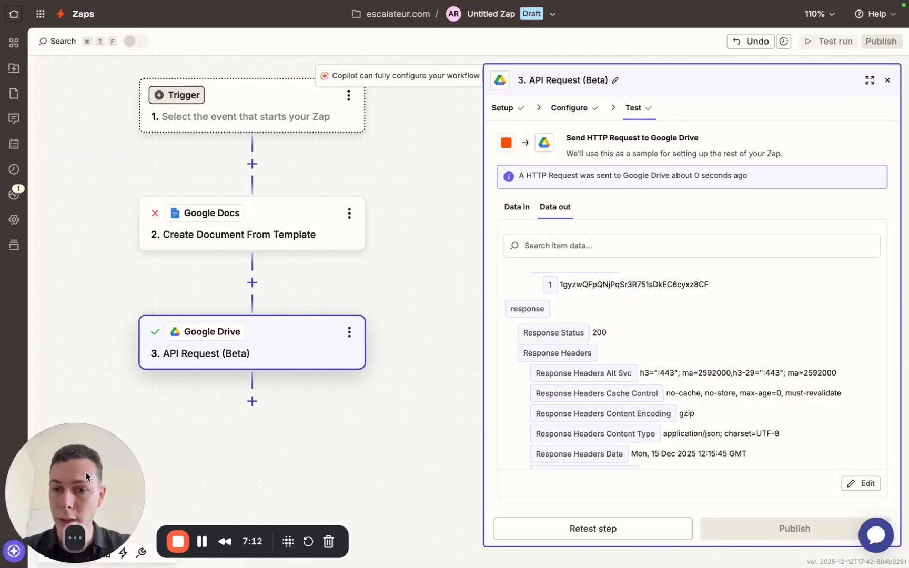
Reopen the API Request step's configuration and review its URL, Content-Type header and complete JSON body
{"action": "scroll", "coordinate": [221, 235], "scroll_direction": "down", "scroll_amount": 3}
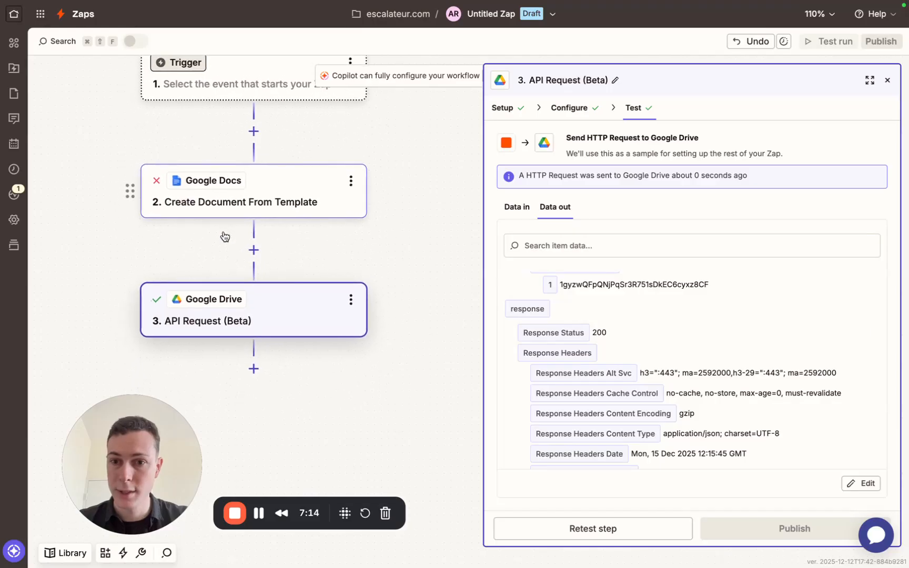
{"action": "left_click", "coordinate": [573, 107]}
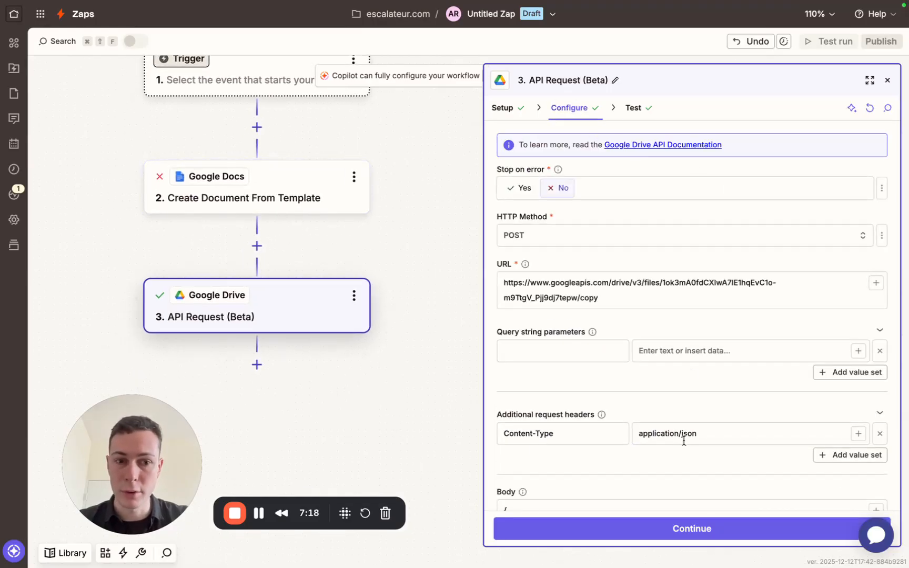
{"action": "scroll", "coordinate": [680, 456], "scroll_direction": "down", "scroll_amount": 2}
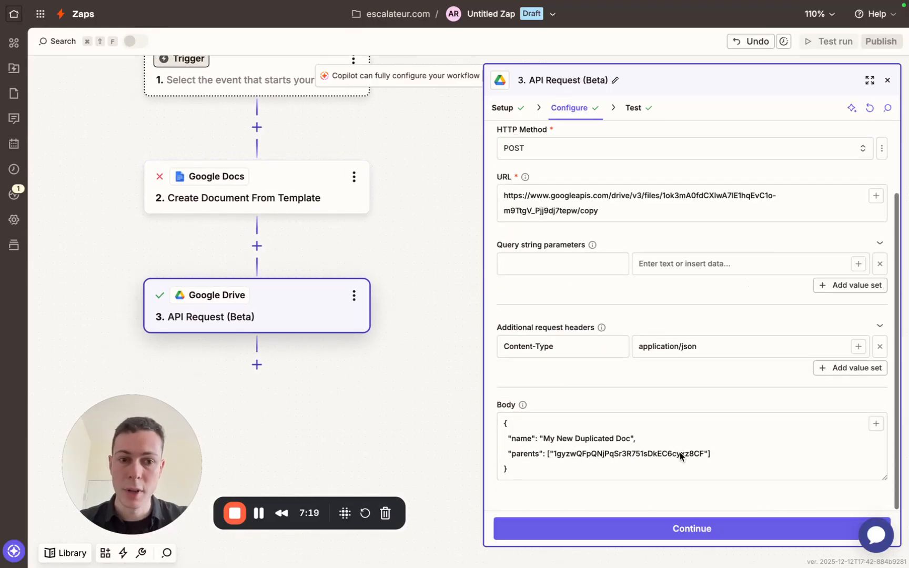
{"action": "left_click", "coordinate": [509, 470]}
{"action": "left_click_drag", "start_coordinate": [509, 471], "coordinate": [495, 423]}
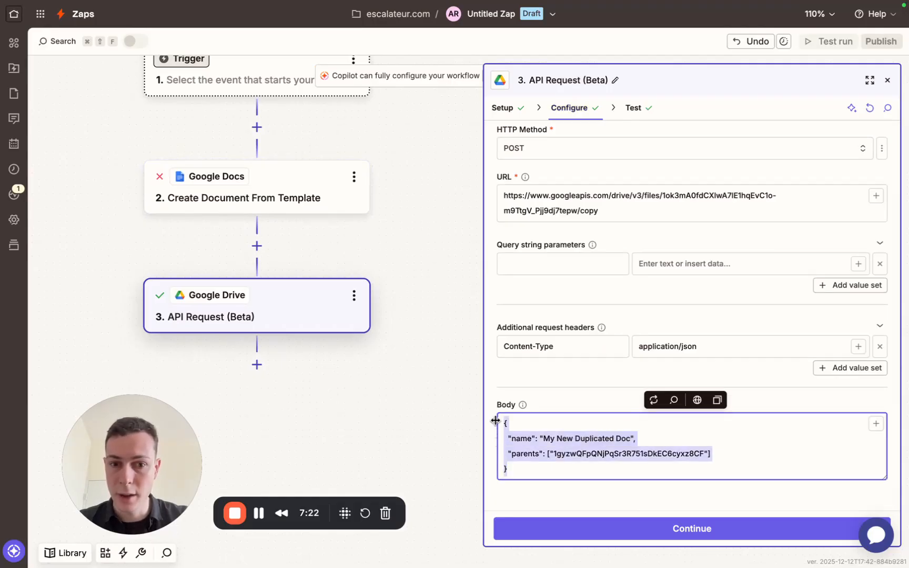
{"action": "left_click", "coordinate": [577, 394]}
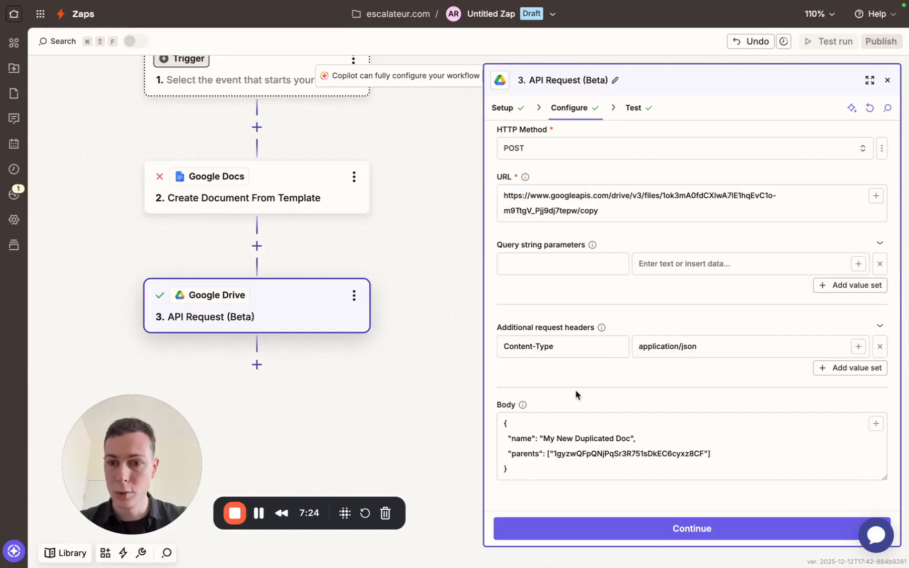